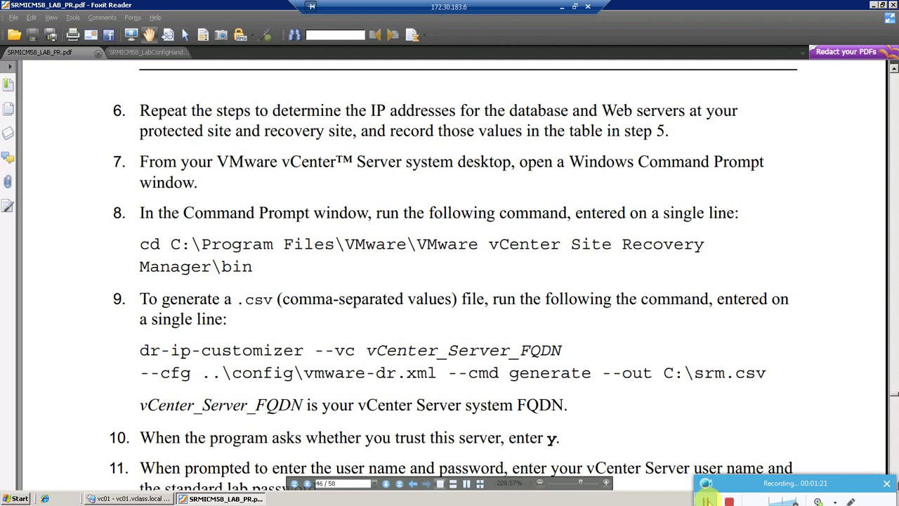
# Read lab steps 6 to 20 on generating srm.csv with dr-ip-customizer and editing its server lines
pyautogui.scroll(-3, 738, 432)
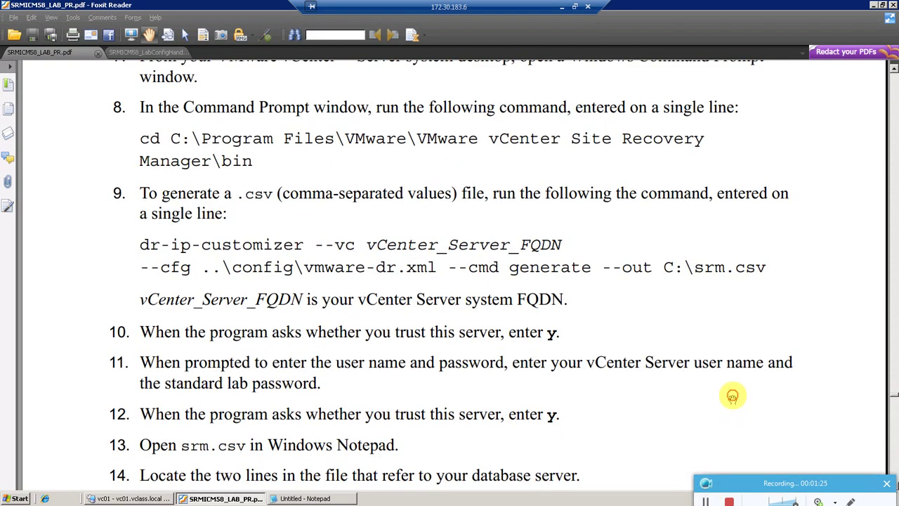
pyautogui.scroll(-3, 730, 398)
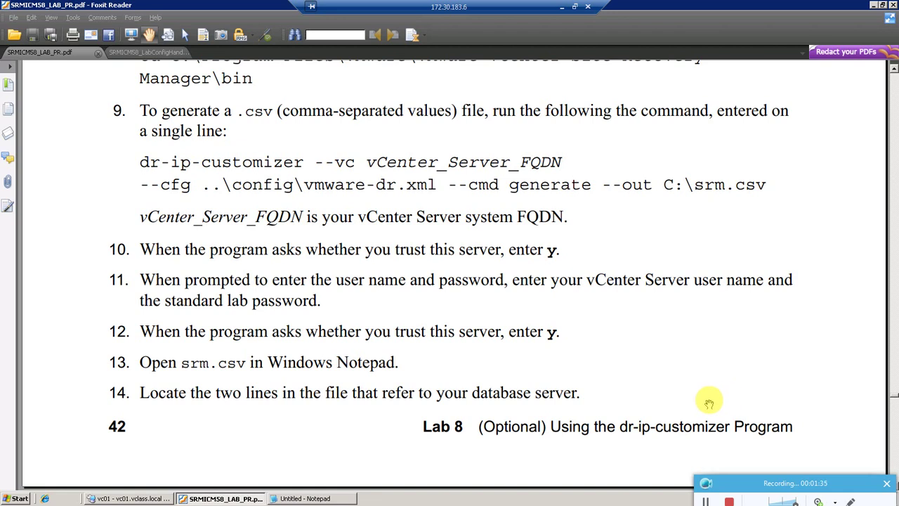
pyautogui.scroll(-5, 709, 402)
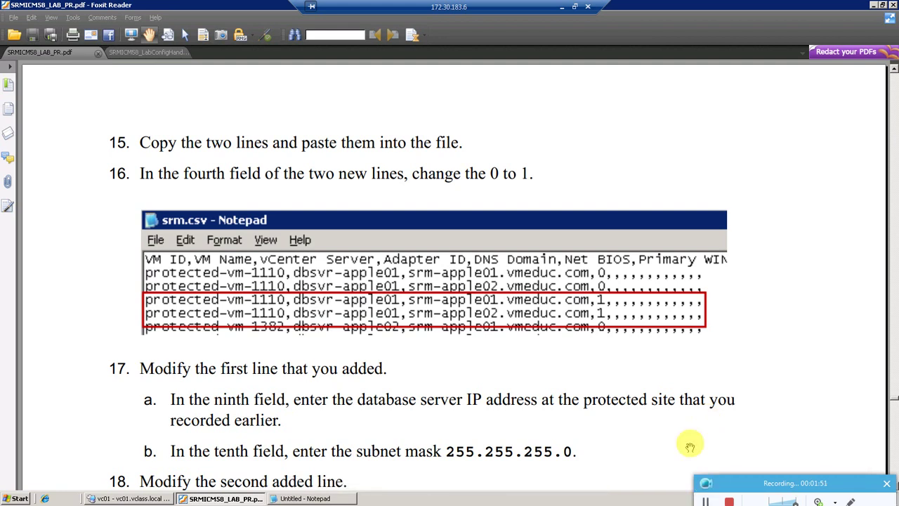
pyautogui.scroll(-2, 678, 427)
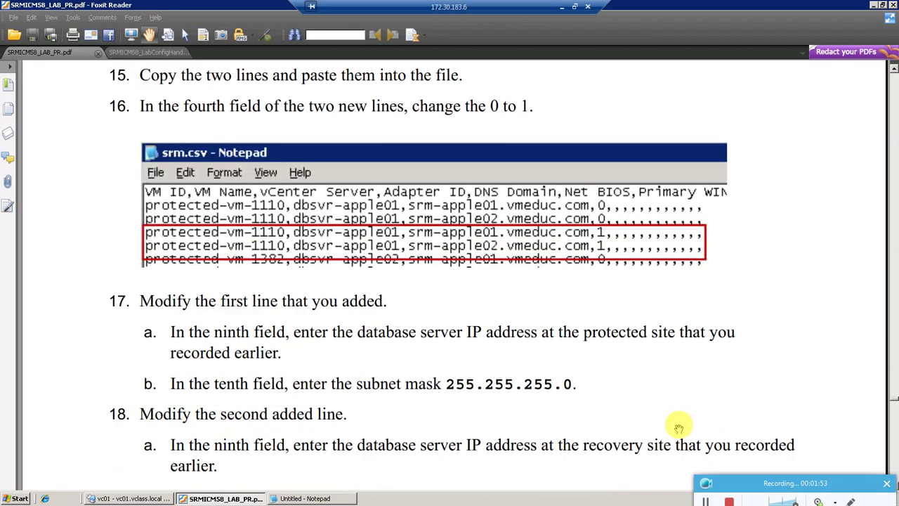
pyautogui.scroll(-5, 678, 427)
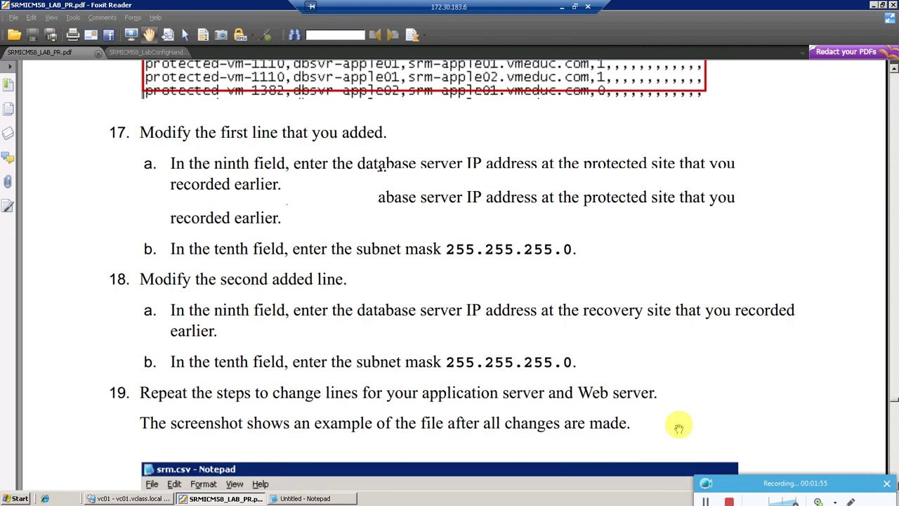
pyautogui.scroll(-3, 679, 427)
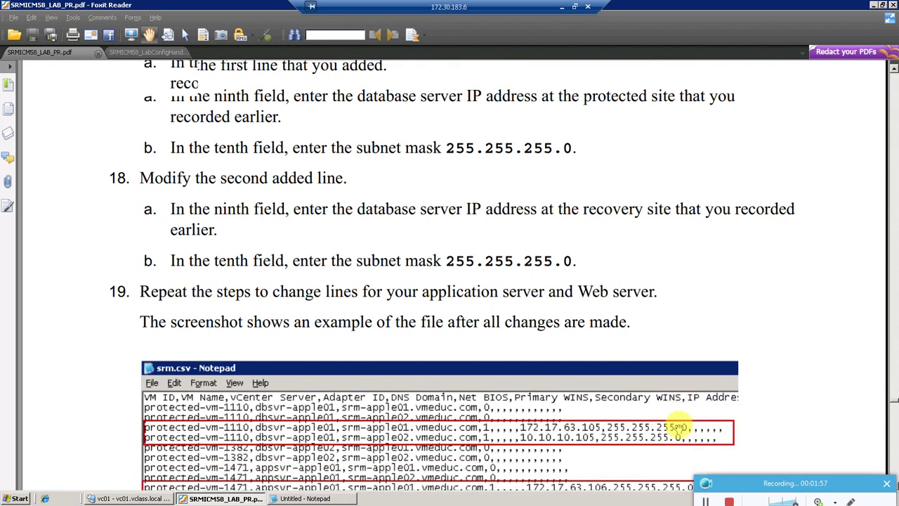
pyautogui.scroll(-2, 678, 428)
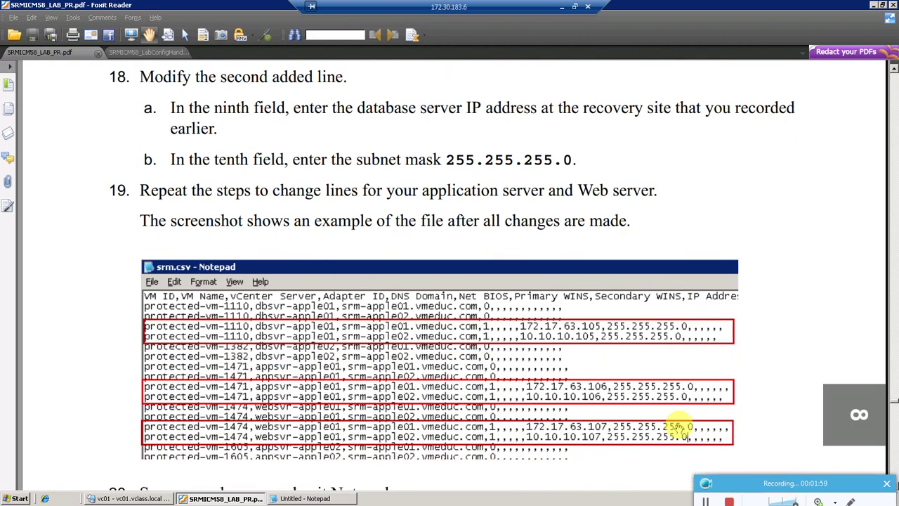
pyautogui.scroll(-2, 678, 427)
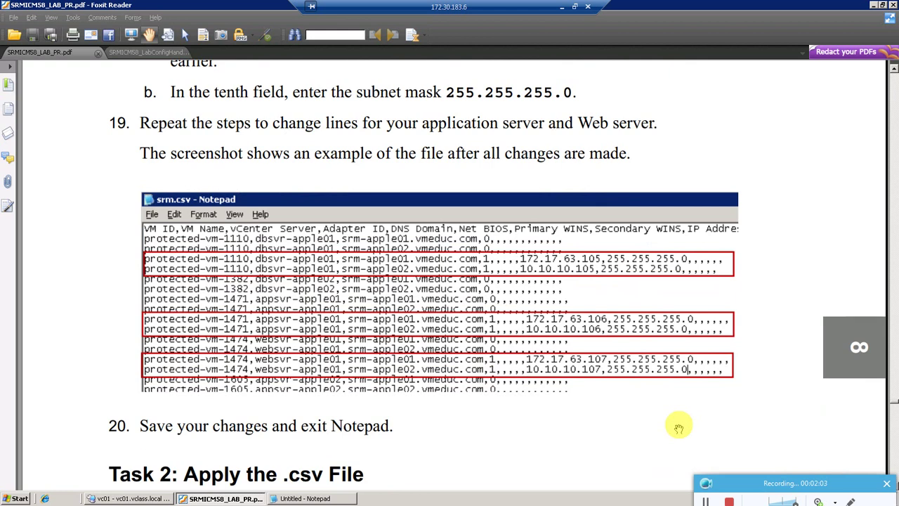
pyautogui.scroll(1, 679, 427)
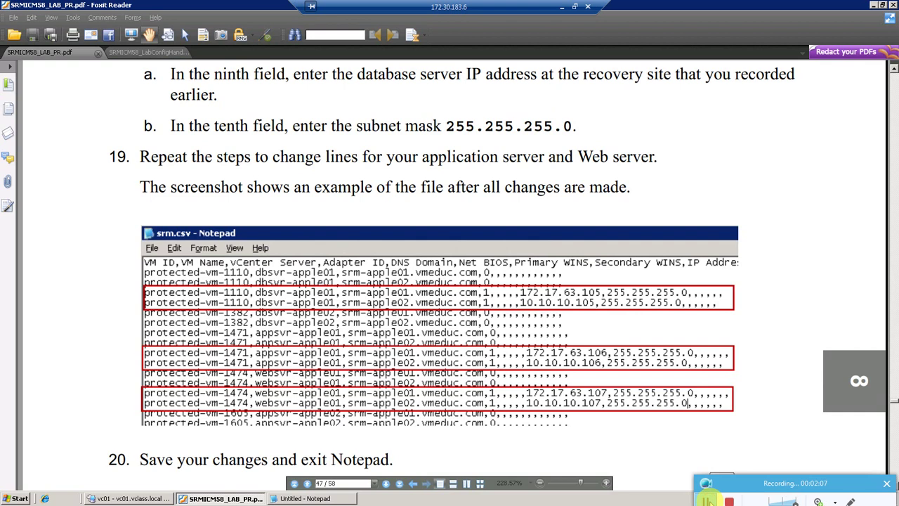
# Switch to the vSphere Web Client and show the summary of appsvr01 in the VMs and Templates inventory
pyautogui.hotkey('alt', 'Left')
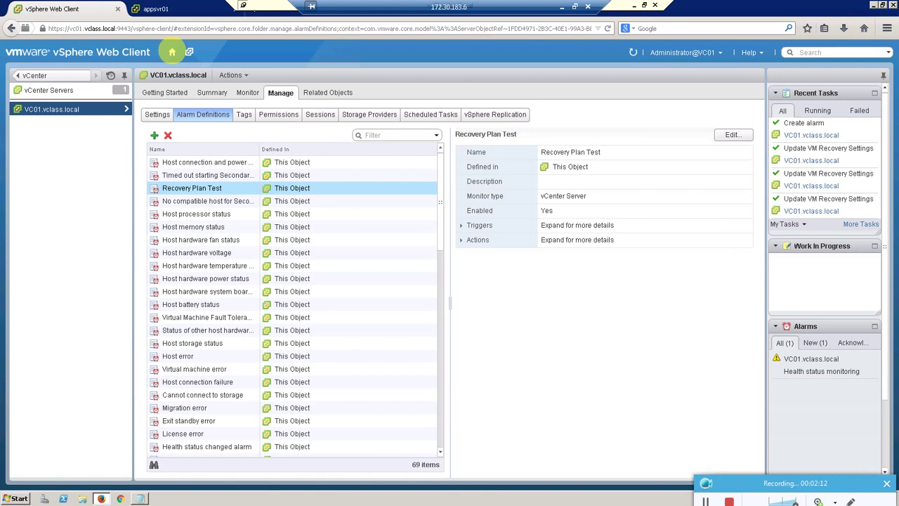
pyautogui.click(172, 52)
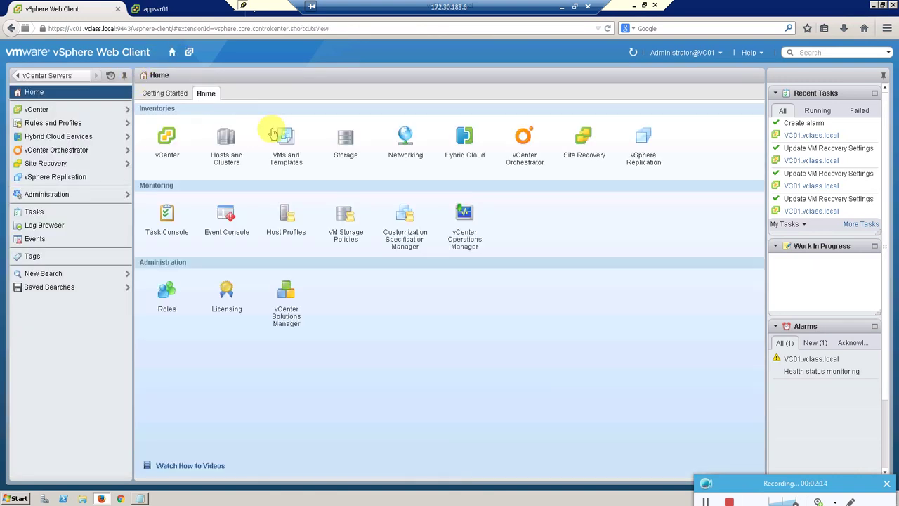
pyautogui.click(283, 140)
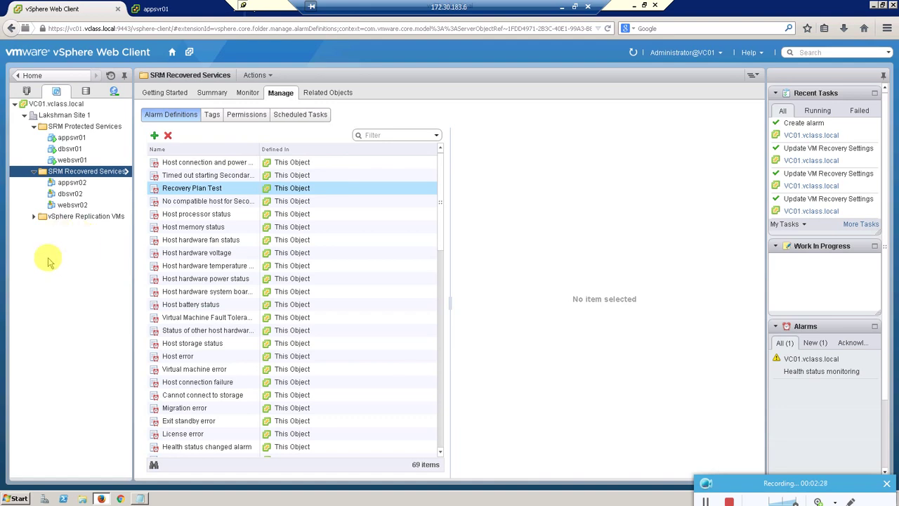
pyautogui.click(71, 139)
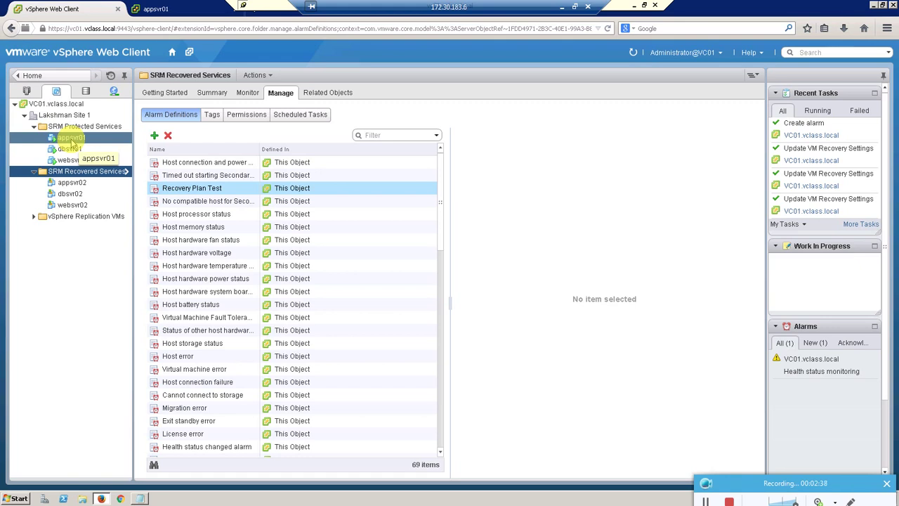
pyautogui.click(70, 139)
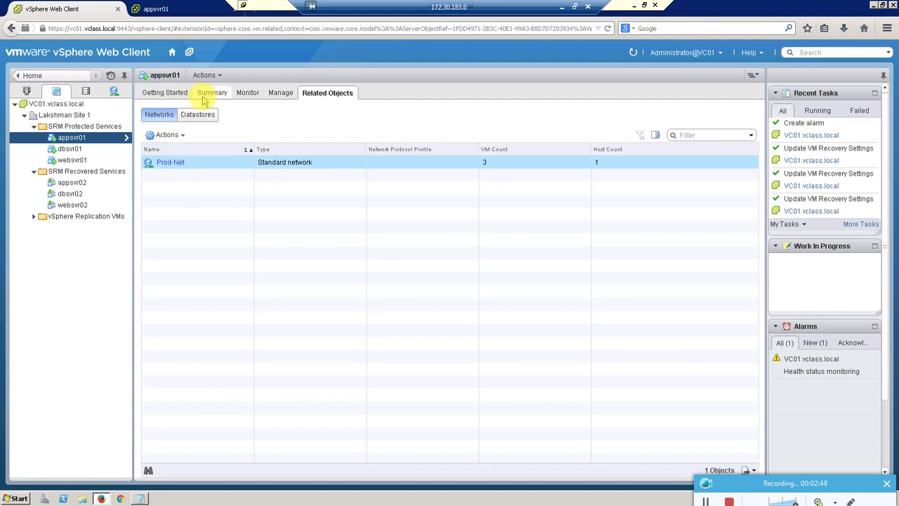
pyautogui.click(204, 99)
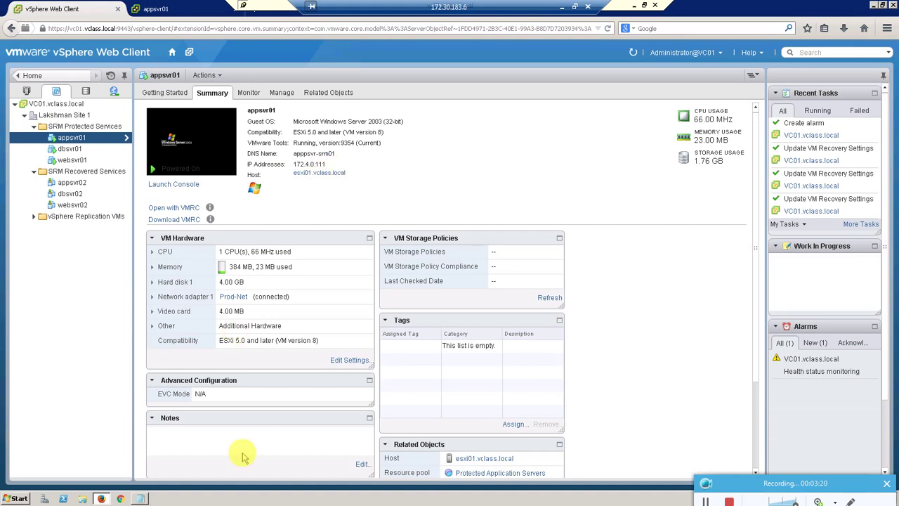
# Bring up the untitled Notepad note, shrink it and place it below the virtual machine's IP address details
pyautogui.click(142, 497)
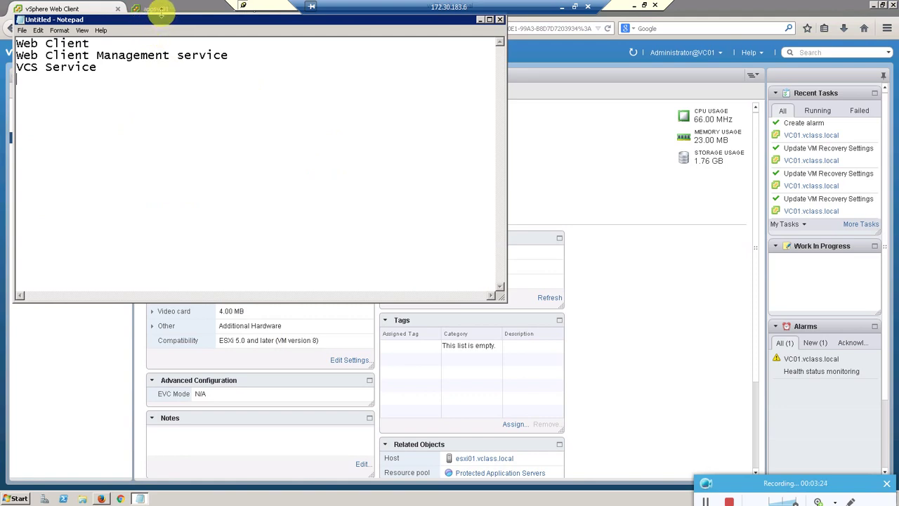
pyautogui.hotkey('alt', 'space')
pyautogui.press('s')
pyautogui.click(213, 184)
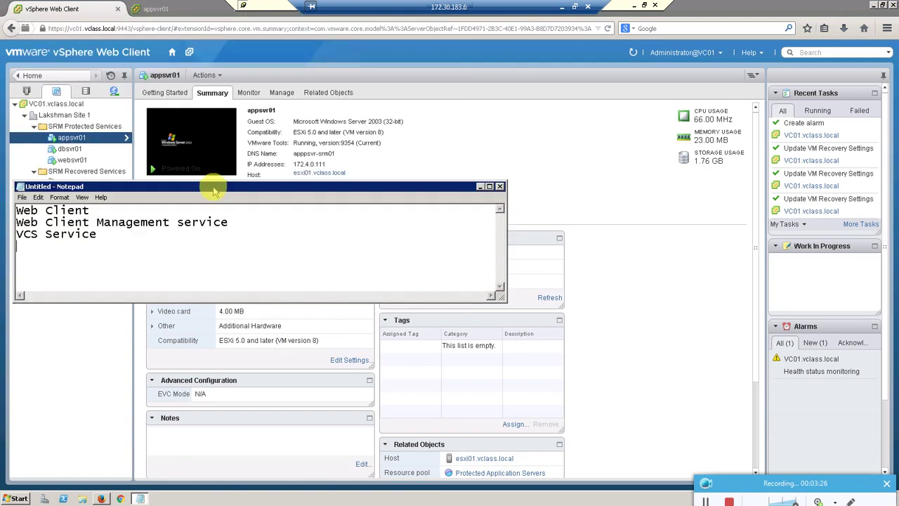
pyautogui.moveTo(147, 199); pyautogui.dragTo(412, 301)
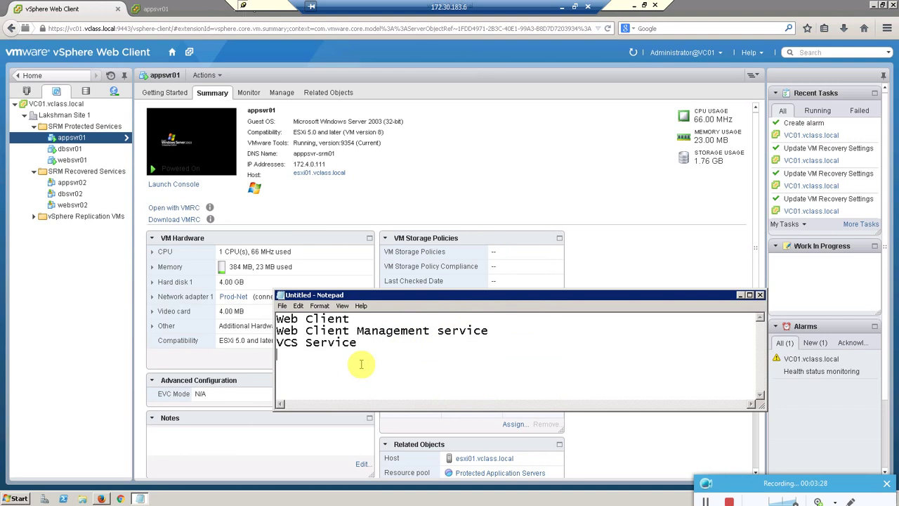
# Add blank lines below the existing notes and enter the line "App : 172.4.0.11"
pyautogui.press('Return')
pyautogui.press('Return')
pyautogui.press('Return')
pyautogui.press('Return')
pyautogui.press('Return')
pyautogui.press('Return')
pyautogui.click(312, 340)
pyautogui.write('App')
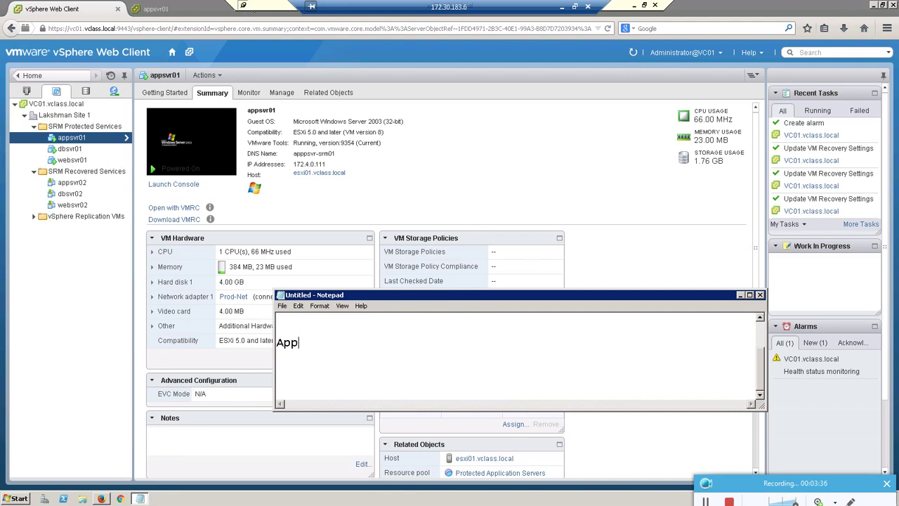
pyautogui.write(' : 172.4.0.11')
# Check the summaries of appsvr02 and appsvr01 for IP addresses and show the summary of dbsvr01
pyautogui.click(80, 185)
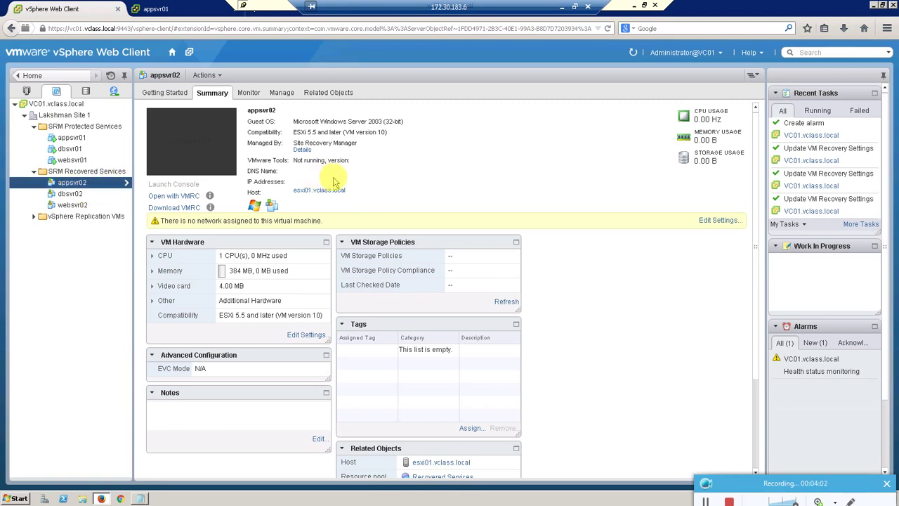
pyautogui.click(79, 139)
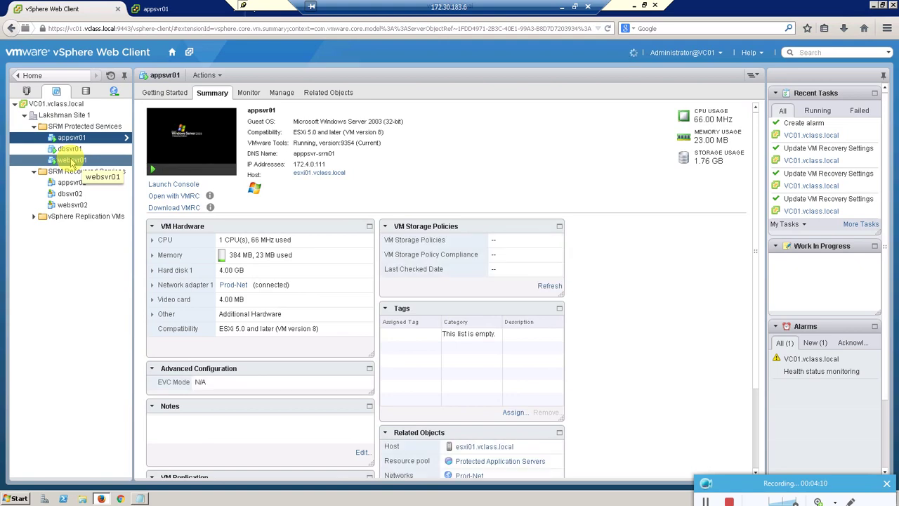
pyautogui.click(69, 149)
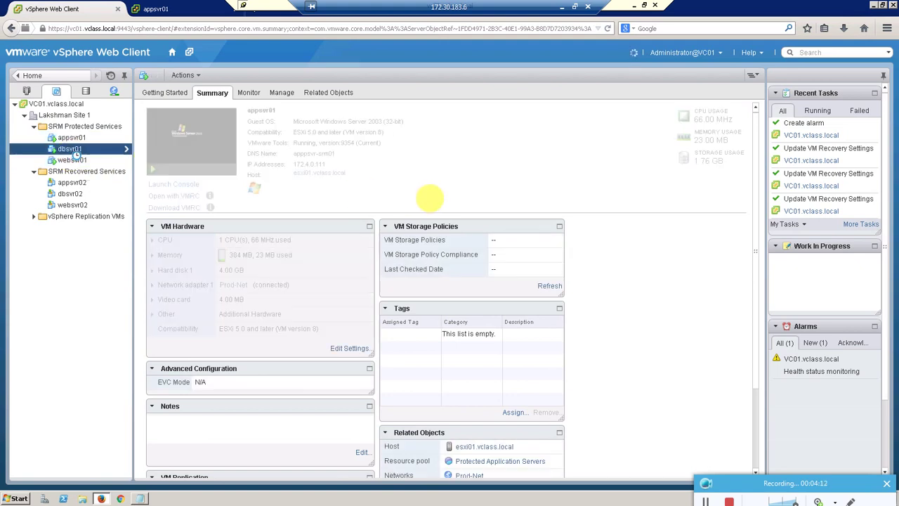
# Record the database server's address in the Notepad note on a new line as "DB : 172.4.0.107"
pyautogui.click(140, 498)
pyautogui.press('Return')
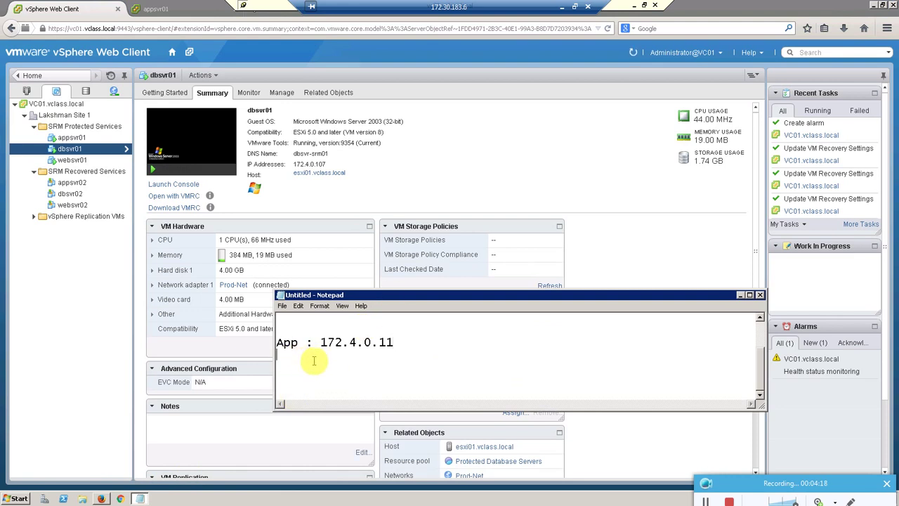
pyautogui.write('DB   : 172.')
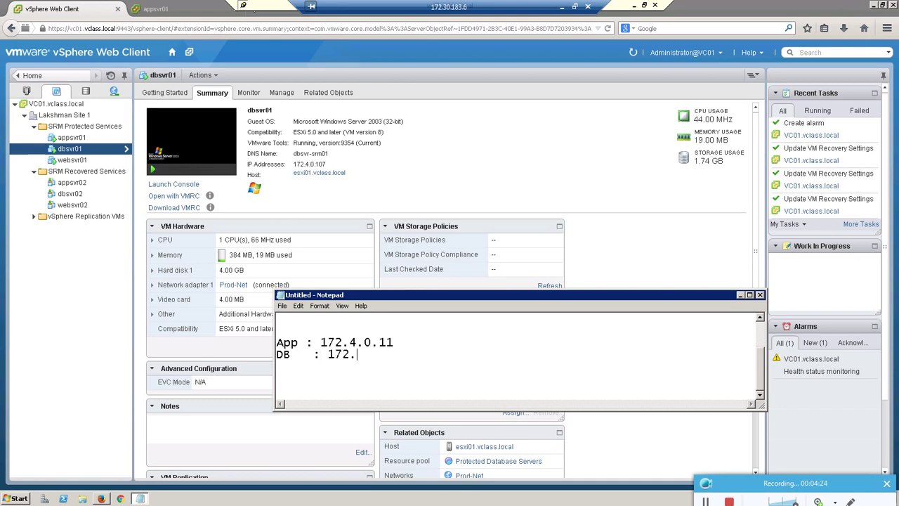
pyautogui.write('0')
pyautogui.press('BackSpace')
pyautogui.write('4.0.')
pyautogui.write('107')
pyautogui.press('Return')
# Add a "Web" line to the note and, using websvr01's summary, record its address as 172.4.0.112
pyautogui.write('Web  :')
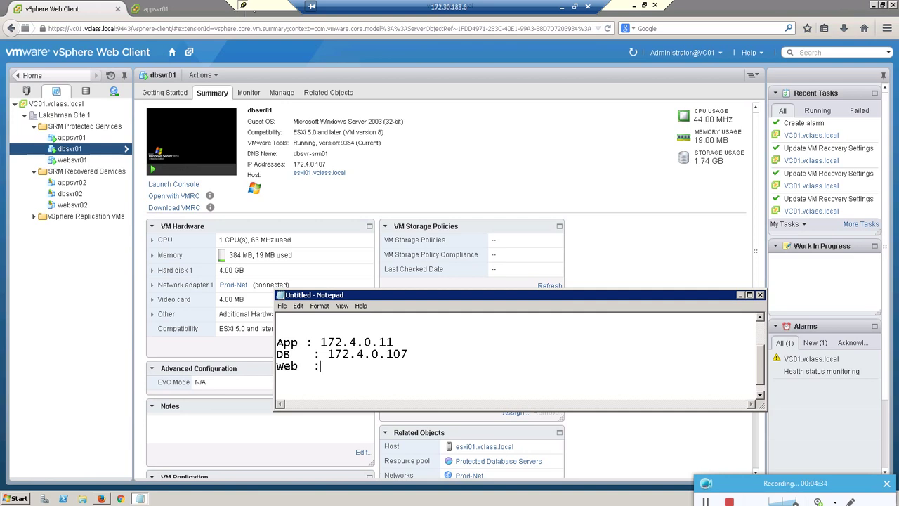
pyautogui.click(82, 160)
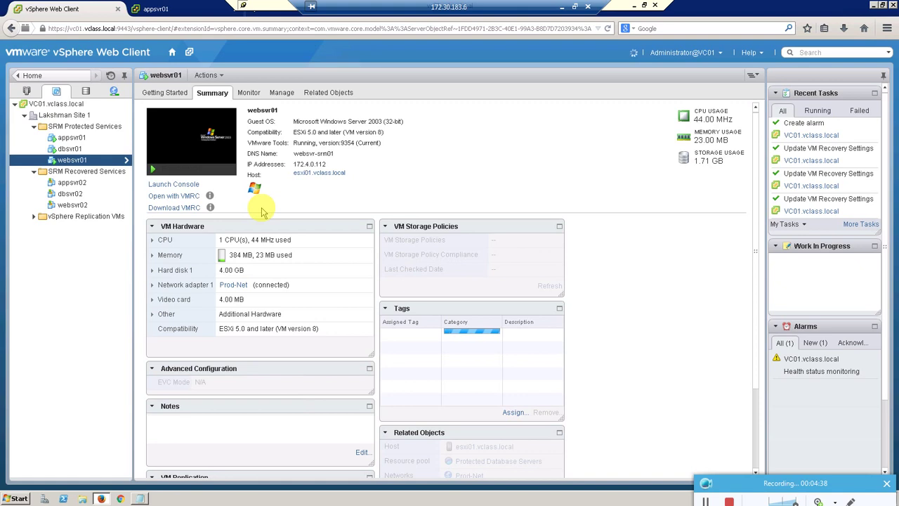
pyautogui.hotkey('alt', 'Tab')
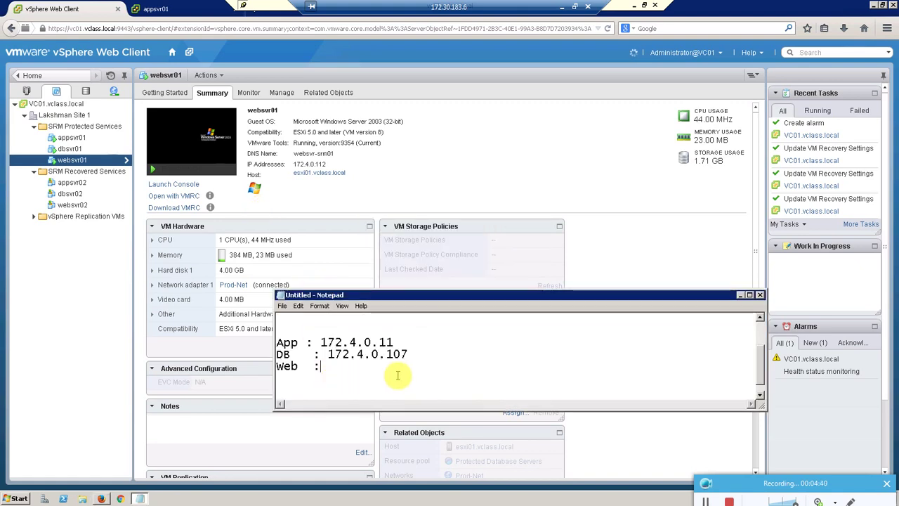
pyautogui.write('172.')
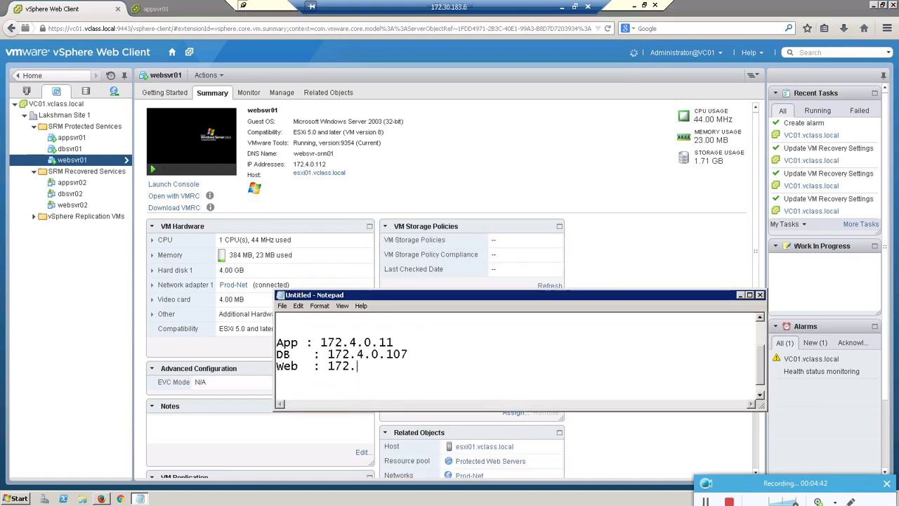
pyautogui.write('4.0.112')
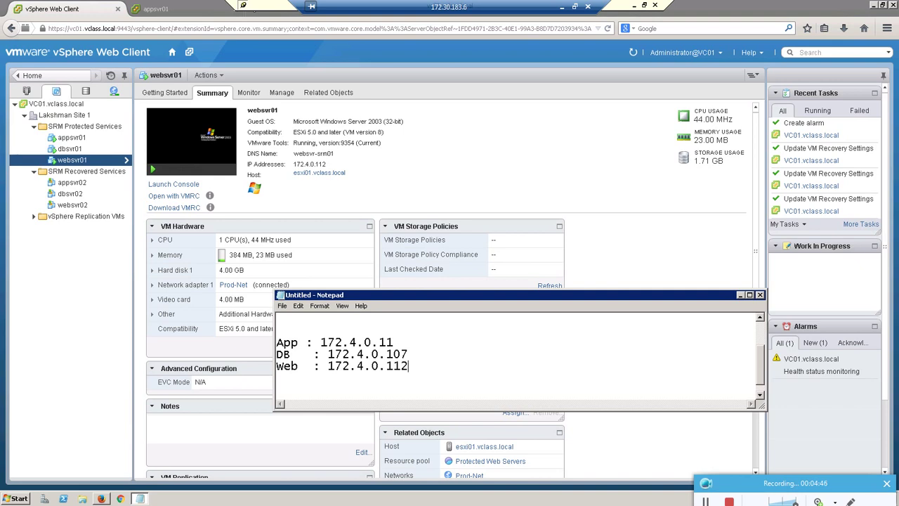
# Check the summary of appsvr01 and correct the App address in the note to 172.4.0.111
pyautogui.click(74, 138)
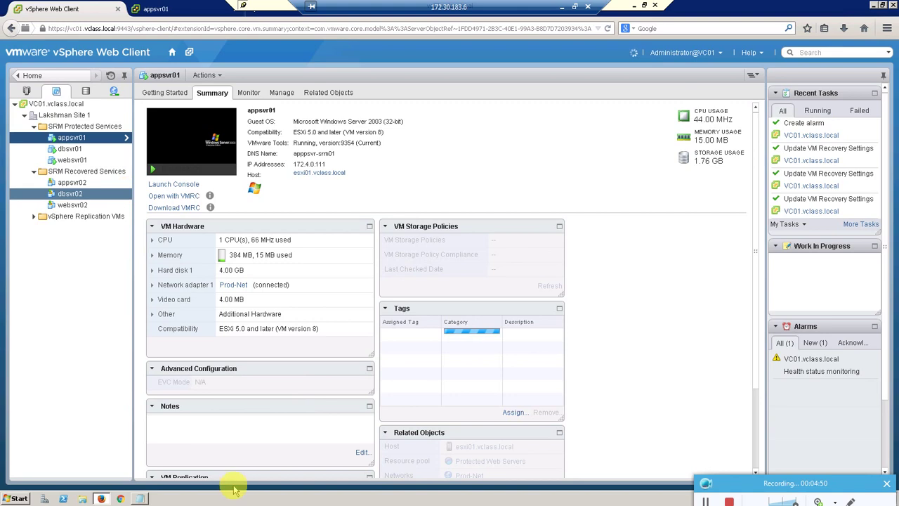
pyautogui.click(140, 498)
pyautogui.click(410, 343)
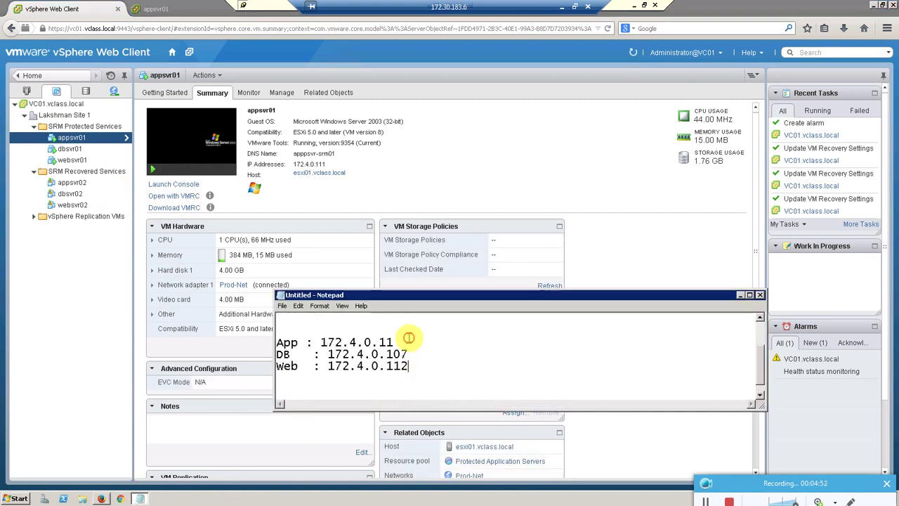
pyautogui.write('1')
pyautogui.click(140, 498)
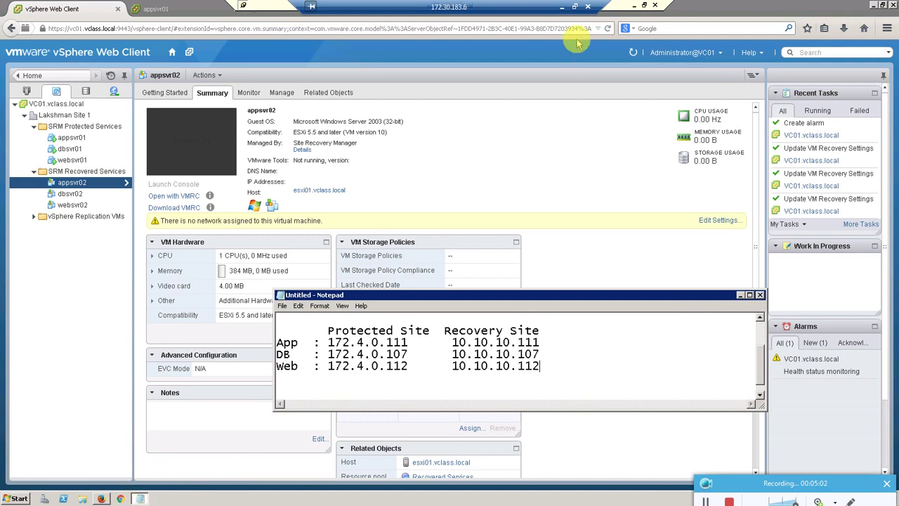
# Compare the recorded IP table in Notepad with the lab guide in Foxit Reader and review the dr-ip-customizer command instructions
pyautogui.click(632, 7)
pyautogui.click(410, 165)
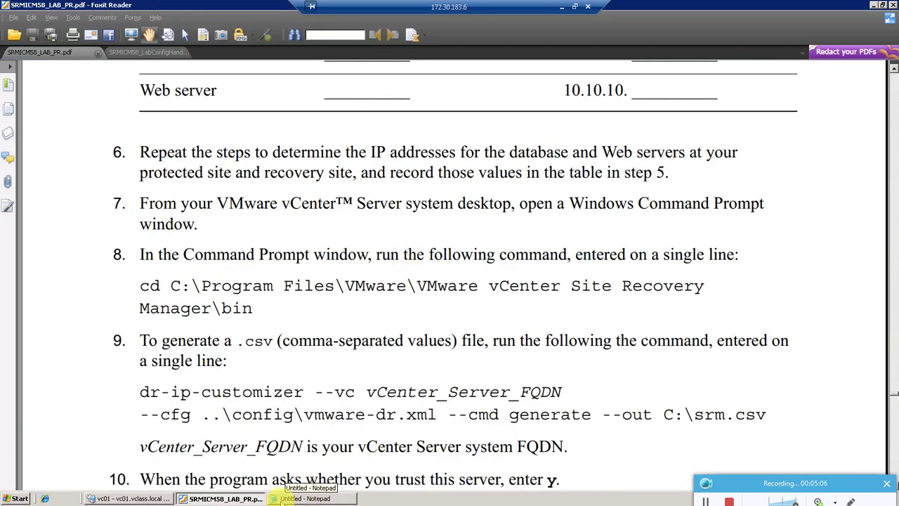
pyautogui.click(141, 498)
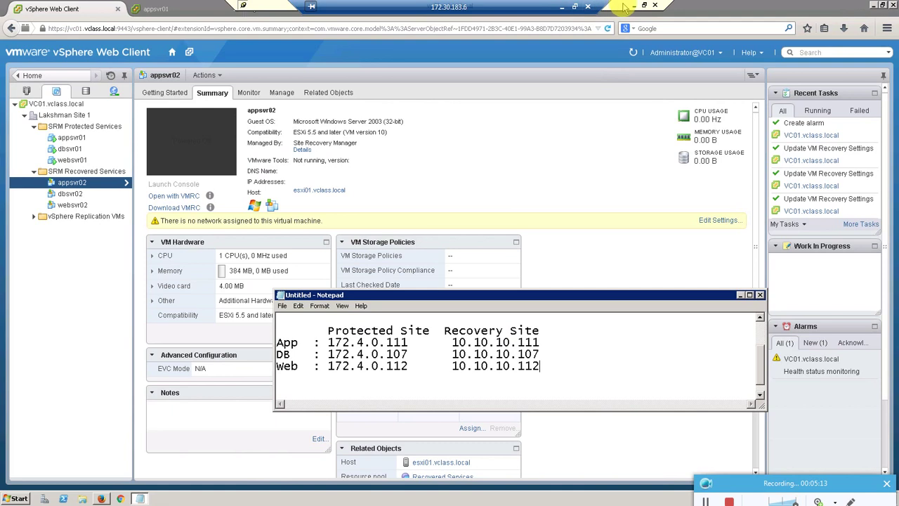
pyautogui.click(562, 6)
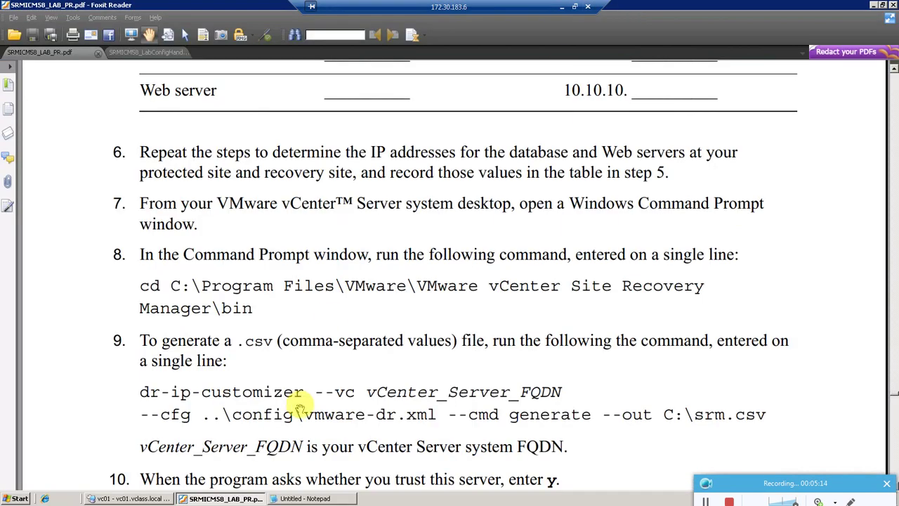
# Place the full dr-ip-customizer command from the Notepad note on the clipboard and switch to the vc01 remote session
pyautogui.click(304, 498)
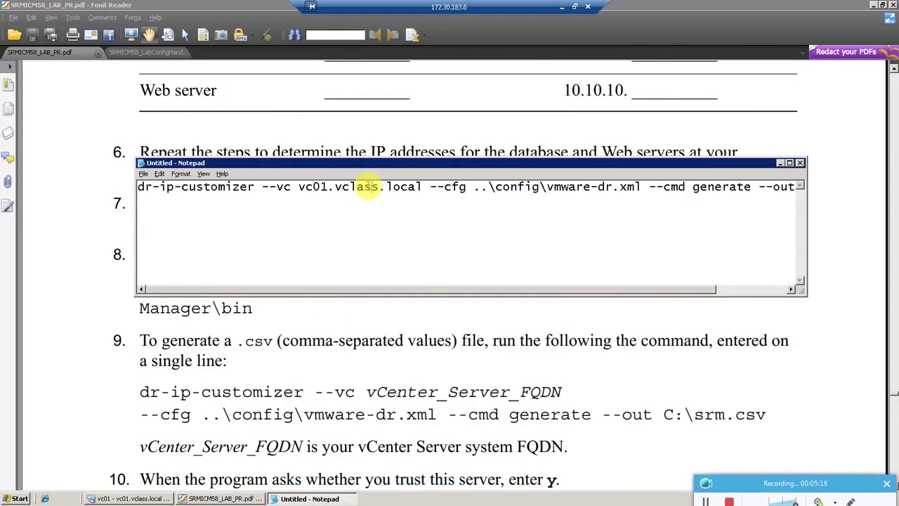
pyautogui.hotkey('ctrl', 'a')
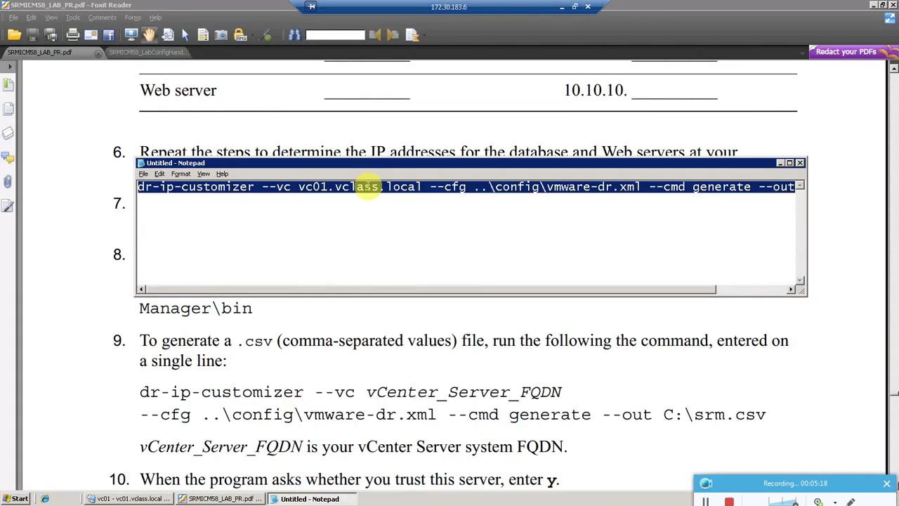
pyautogui.hotkey('ctrl', 'x')
pyautogui.click(130, 498)
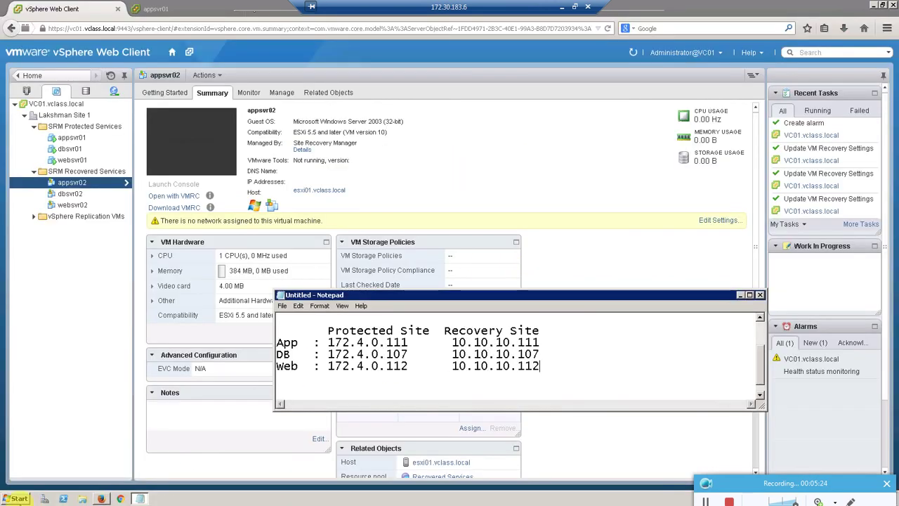
# Open a Command Prompt on vc01 and set its font size to 12 x 16
pyautogui.click(17, 498)
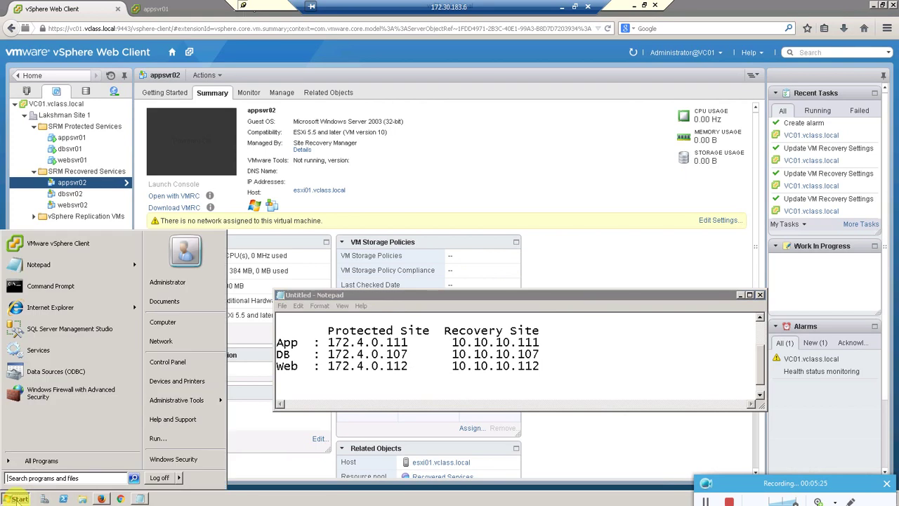
pyautogui.click(59, 286)
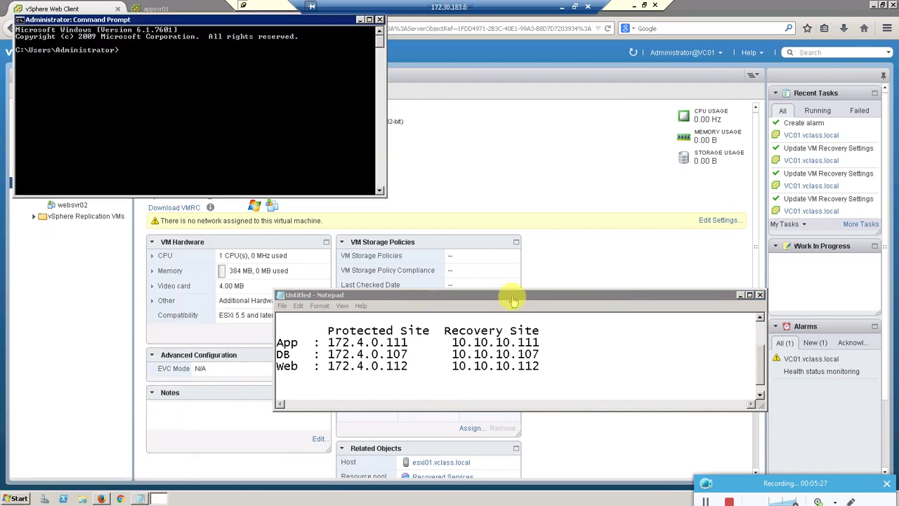
pyautogui.rightClick(224, 22)
pyautogui.click(250, 116)
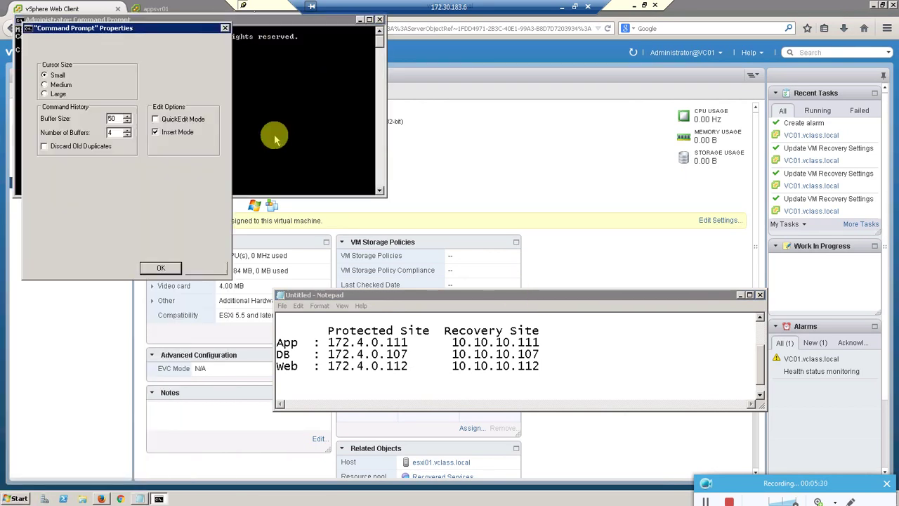
pyautogui.click(69, 44)
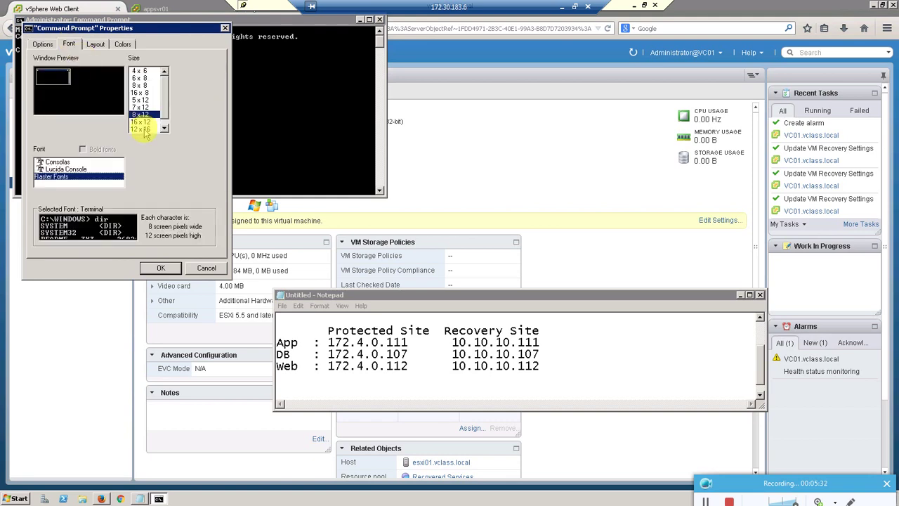
pyautogui.click(163, 269)
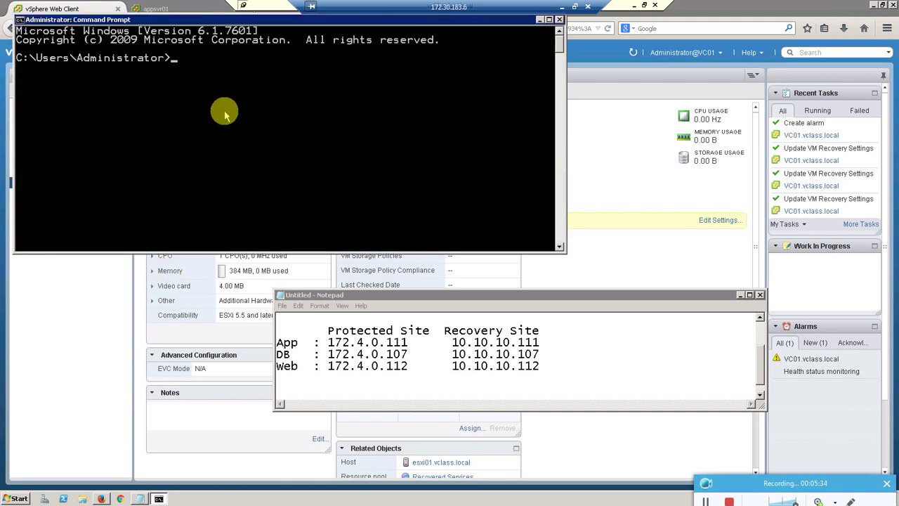
# Change the directory to C:\Program Files\VMware and list its contents
pyautogui.write('cd \\')
pyautogui.press('Return')
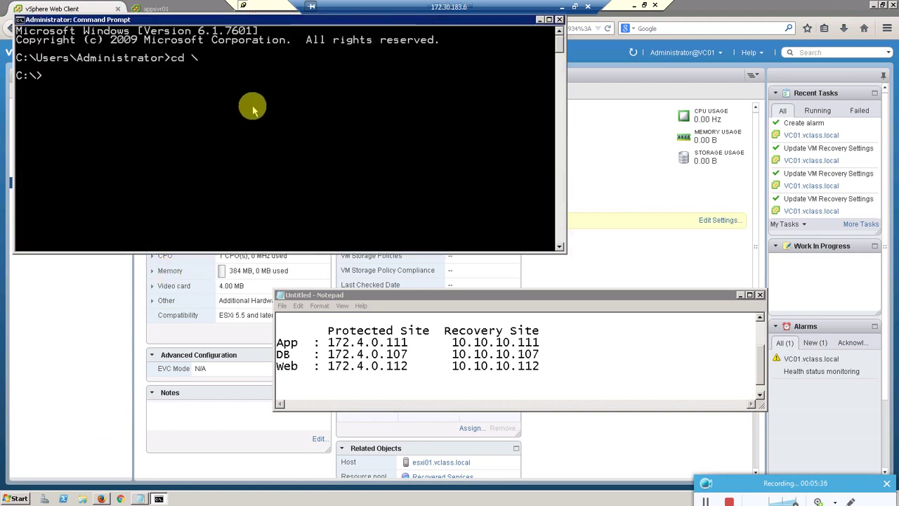
pyautogui.write('cd "Program Files"')
pyautogui.press('Return')
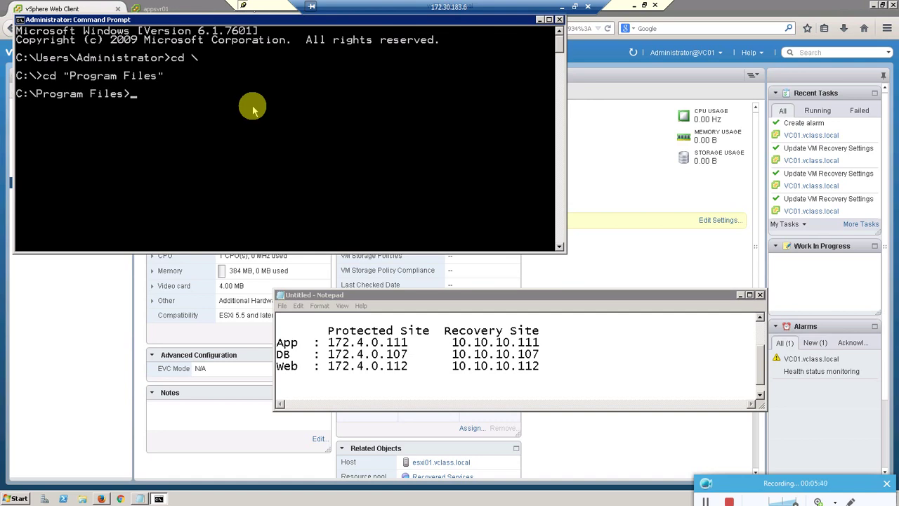
pyautogui.write('cd v')
pyautogui.press('Tab')
pyautogui.press('Return')
pyautogui.write('dir')
pyautogui.press('Return')
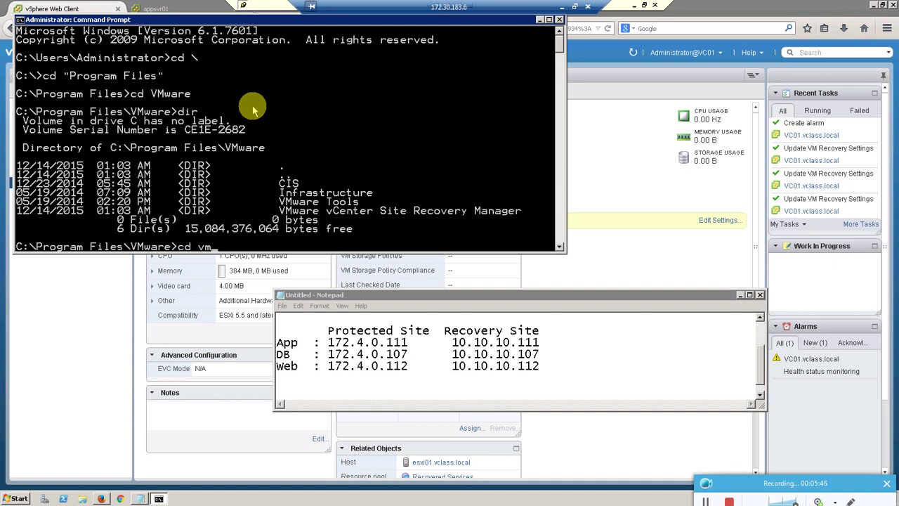
# Change into the "VMware vCenter Site Recovery Manager" folder and clear the console
pyautogui.write('cd vm')
pyautogui.press('Tab')
pyautogui.press('Tab')
pyautogui.press('Return')
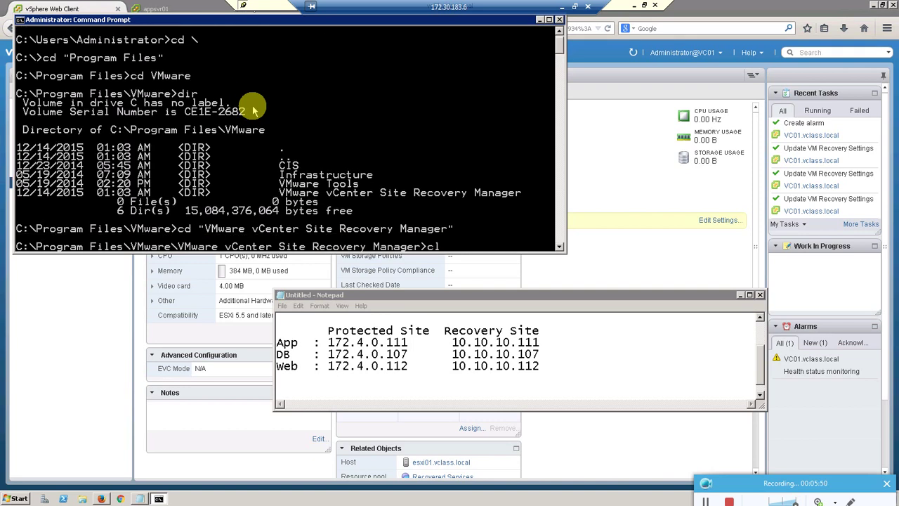
pyautogui.write('cls')
pyautogui.press('Return')
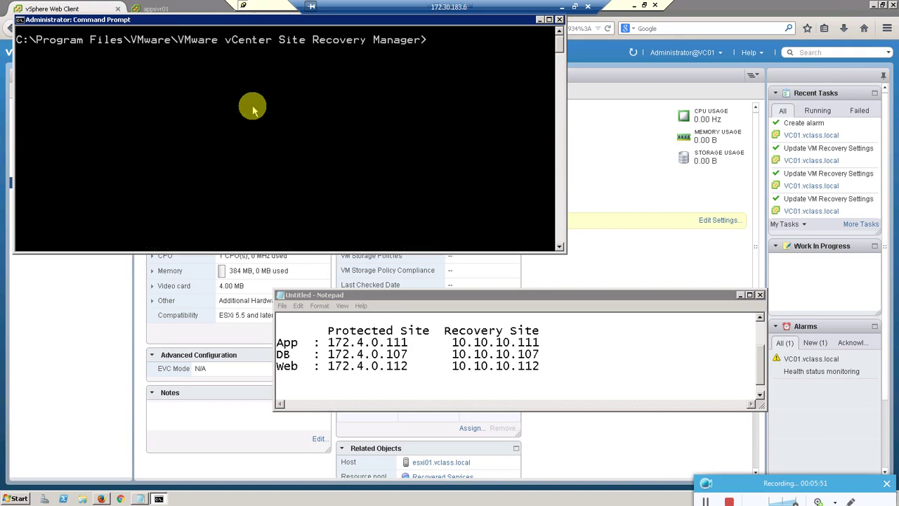
# Maximize the console, list the Site Recovery Manager folder and change into its bin subfolder
pyautogui.doubleClick(286, 19)
pyautogui.write('d')
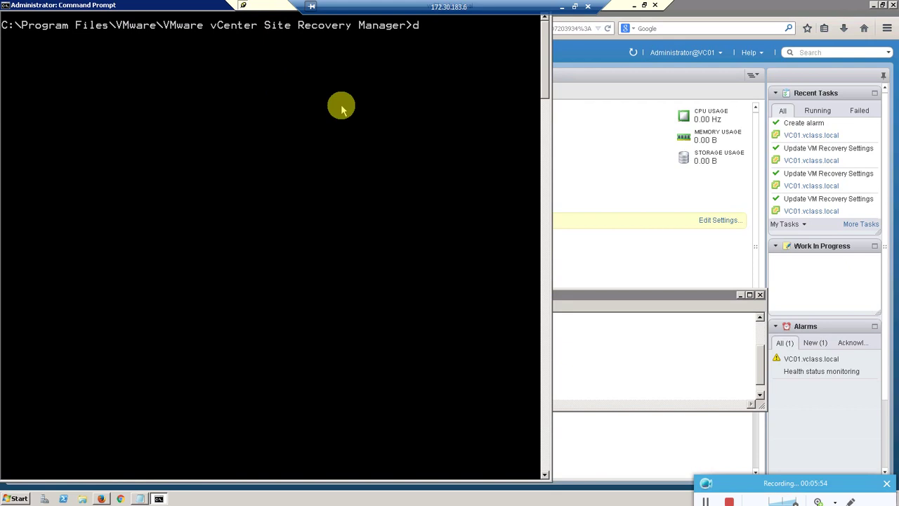
pyautogui.write('ir')
pyautogui.press('Return')
pyautogui.write('cd bi')
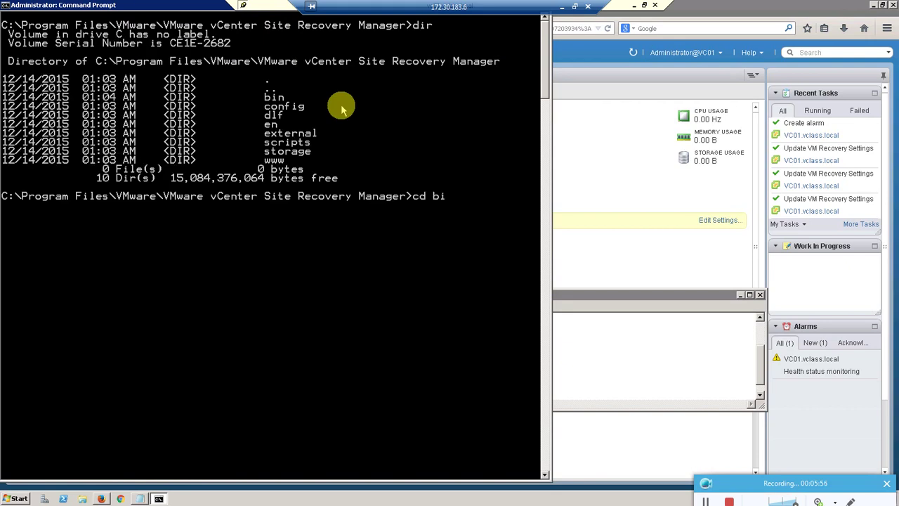
pyautogui.write('n')
pyautogui.press('Return')
# List the contents of the bin folder and clear the console
pyautogui.write('cls')
pyautogui.press('Return')
pyautogui.write('dir')
pyautogui.press('Return')
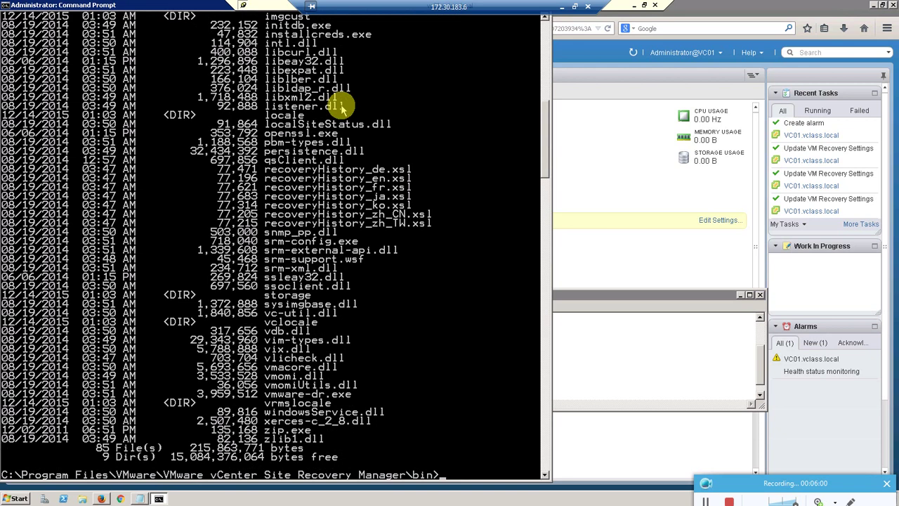
pyautogui.write('cls')
pyautogui.press('Return')
# Paste and run "dr-ip-customizer --vc vc01.vclass.local --cfg ..\config\vmware-dr.xml --cmd generate --out c:\srm.csv" in the console
pyautogui.click(566, 316)
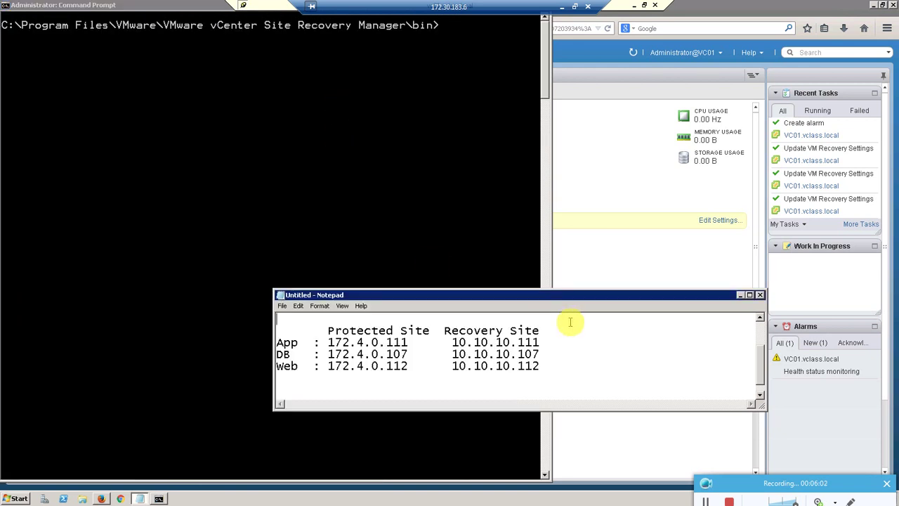
pyautogui.click(327, 389)
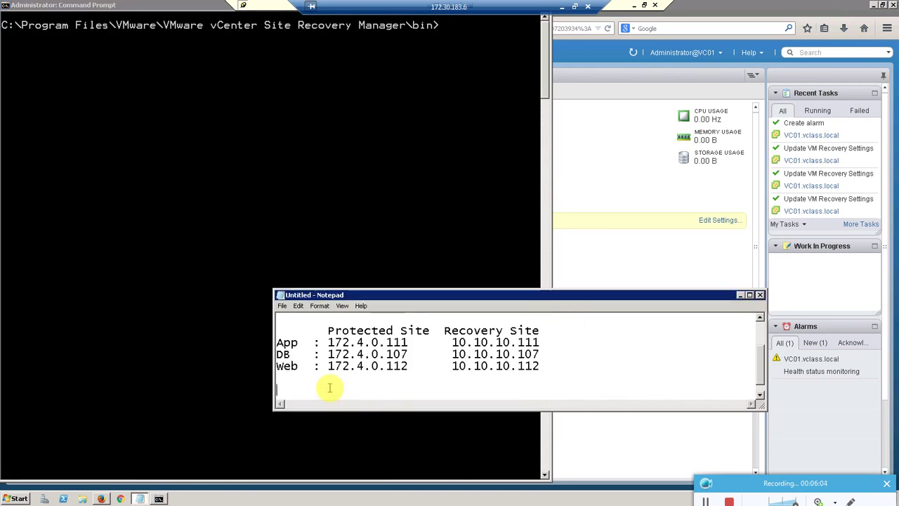
pyautogui.rightClick(444, 31)
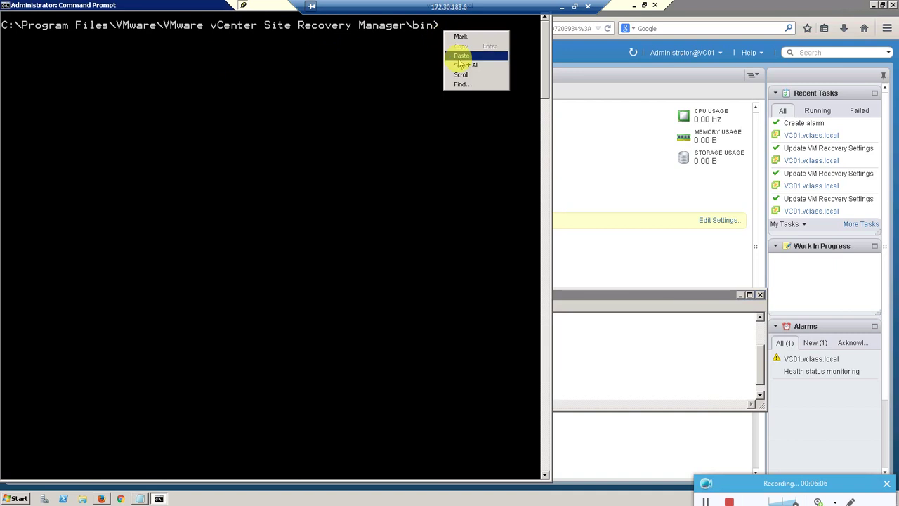
pyautogui.click(461, 58)
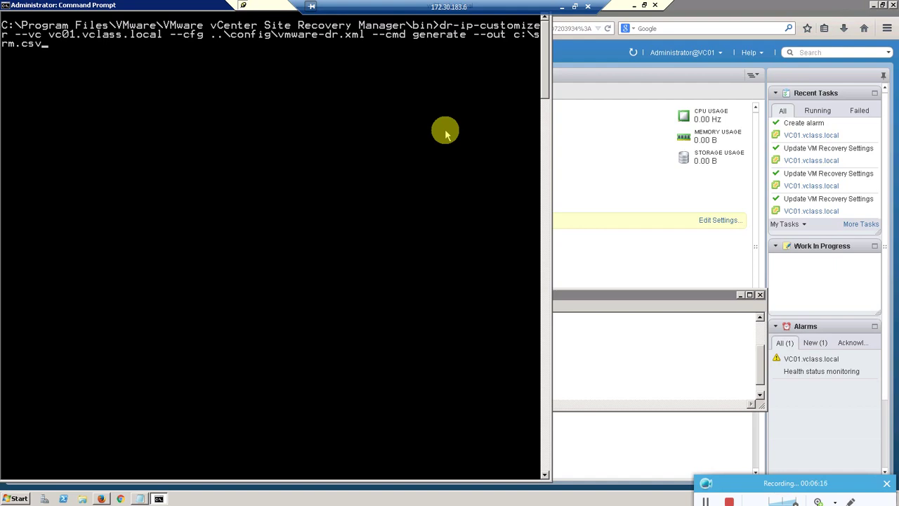
pyautogui.press('Return')
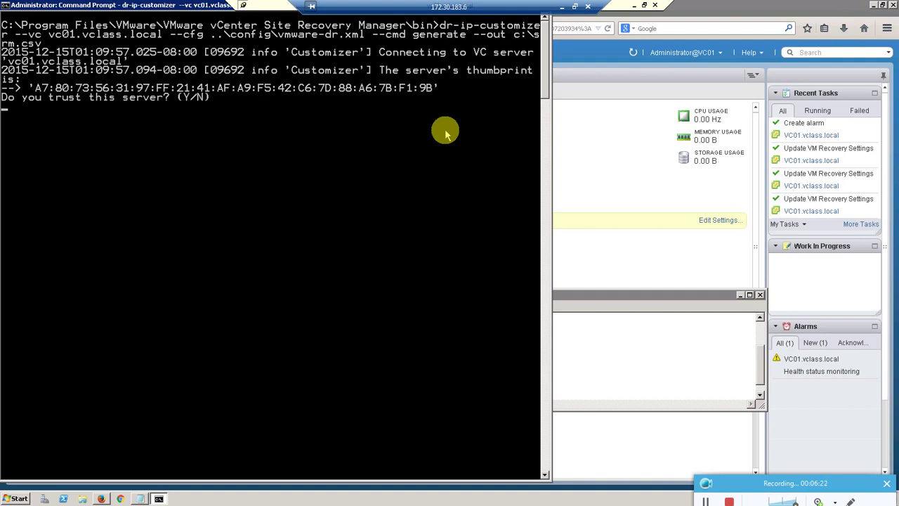
# Trust the vCenter server with Y, log in as Administrator with the account password, and trust the SRM server with Y
pyautogui.press('Return')
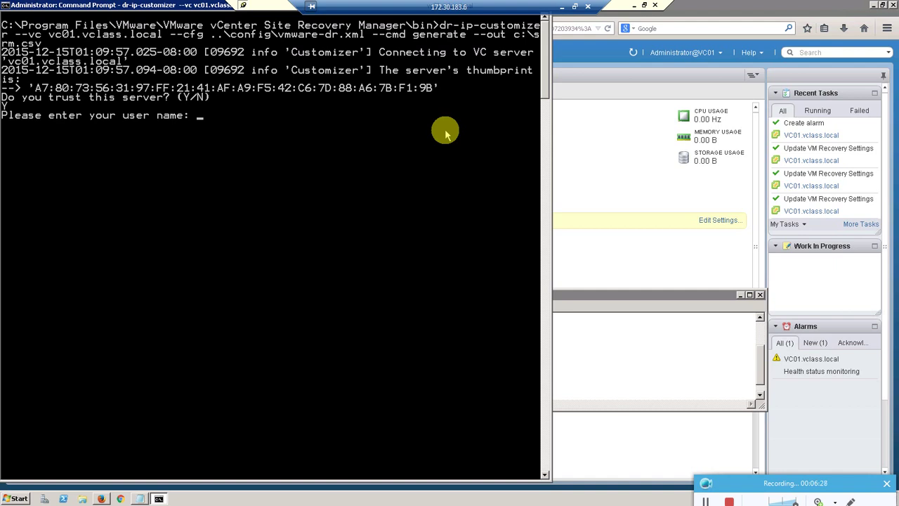
pyautogui.write('Administrator')
pyautogui.press('Return')
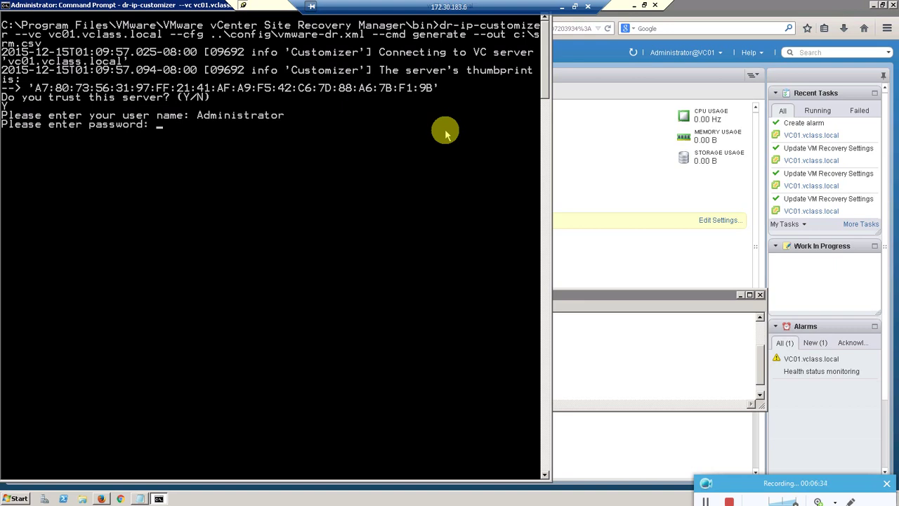
pyautogui.press('Return')
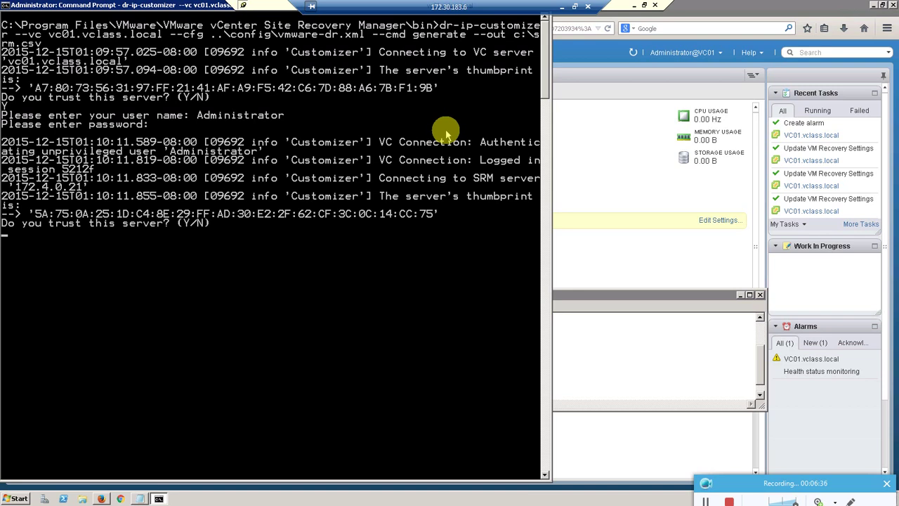
pyautogui.write('Y')
pyautogui.press('Return')
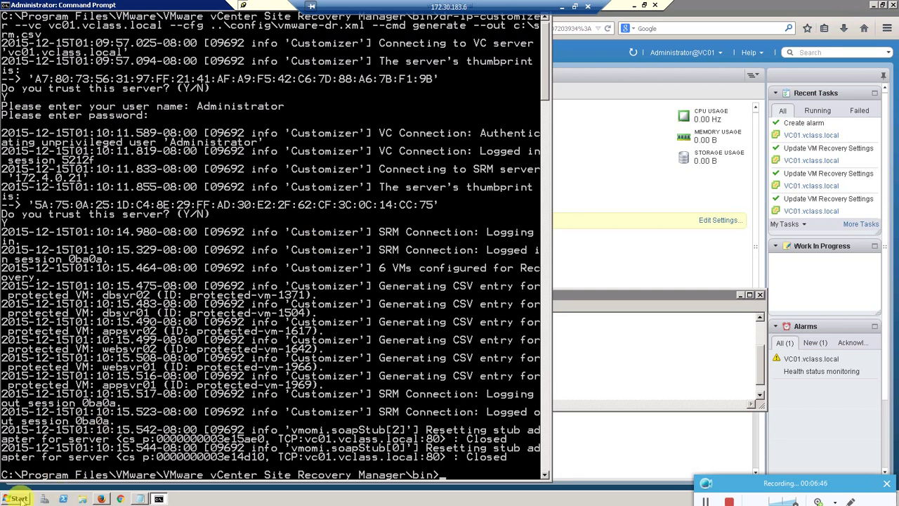
# Open the generated file in Notepad by running "notepad c:\srm.csv"
pyautogui.click(19, 498)
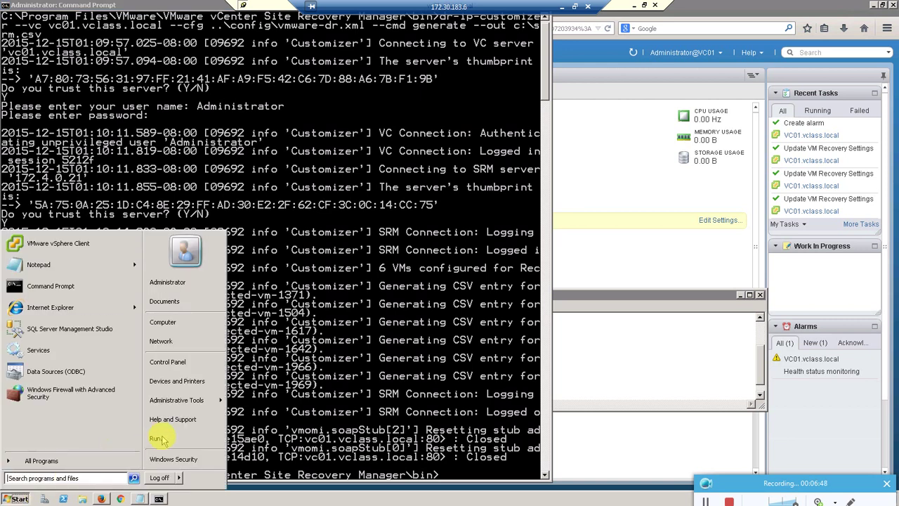
pyautogui.click(208, 444)
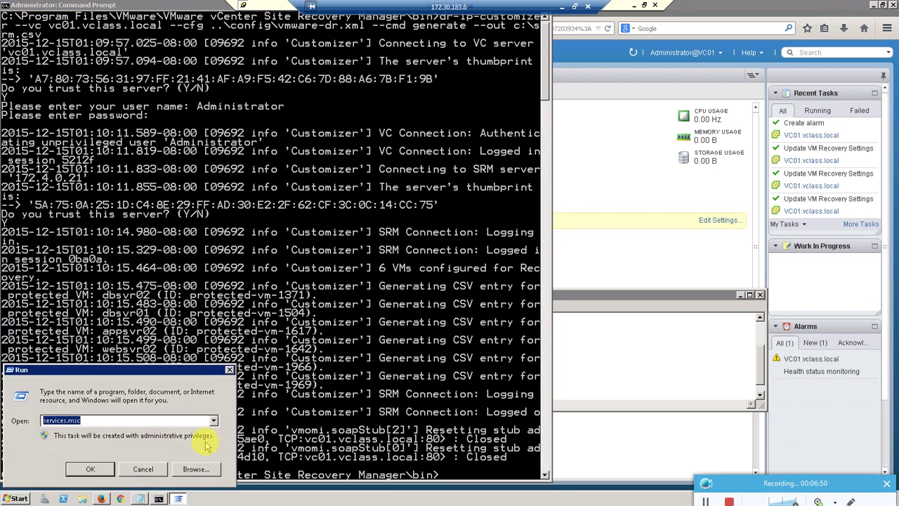
pyautogui.write('notepad c:\\srm.cs')
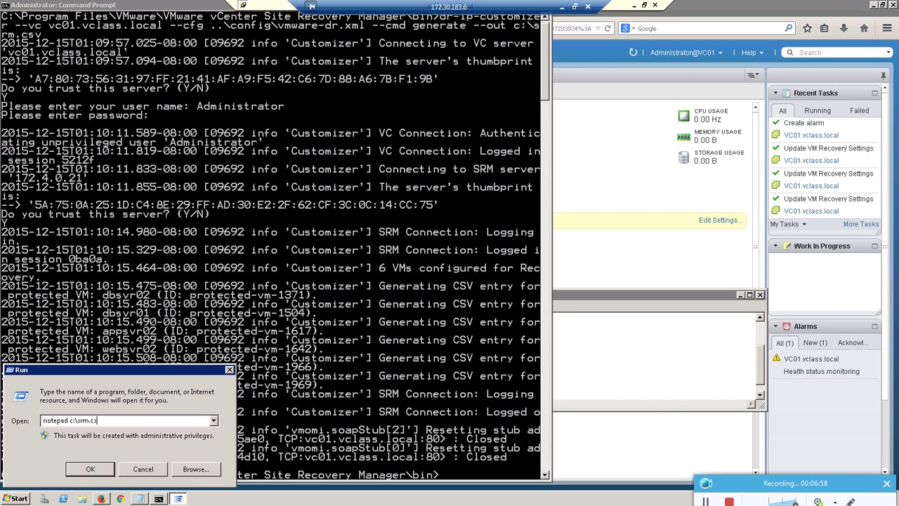
pyautogui.write('v')
pyautogui.press('Return')
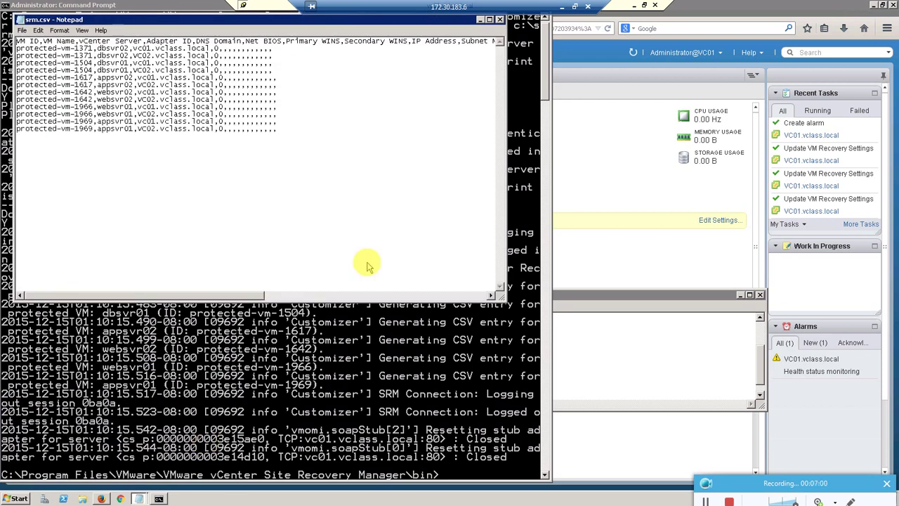
# Set the Notepad font size of srm.csv to 16
pyautogui.click(38, 30)
pyautogui.click(60, 30)
pyautogui.click(65, 52)
pyautogui.click(230, 173)
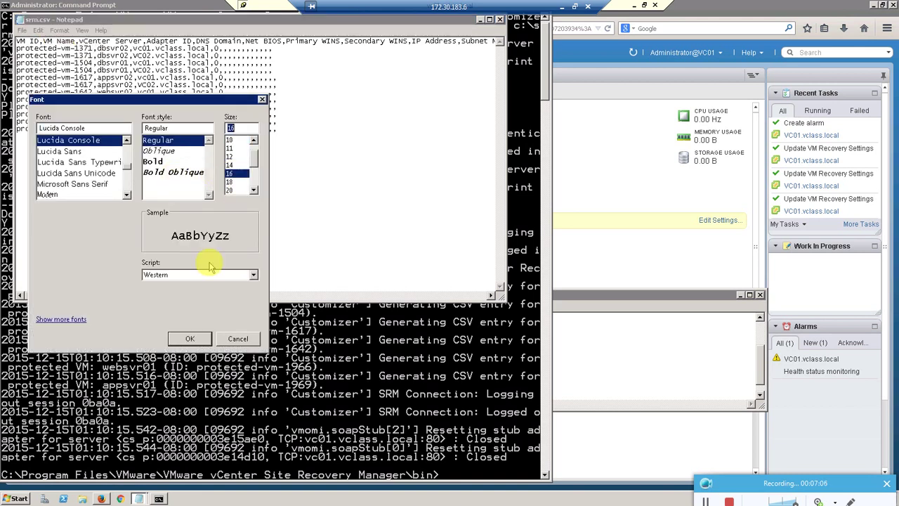
pyautogui.click(190, 339)
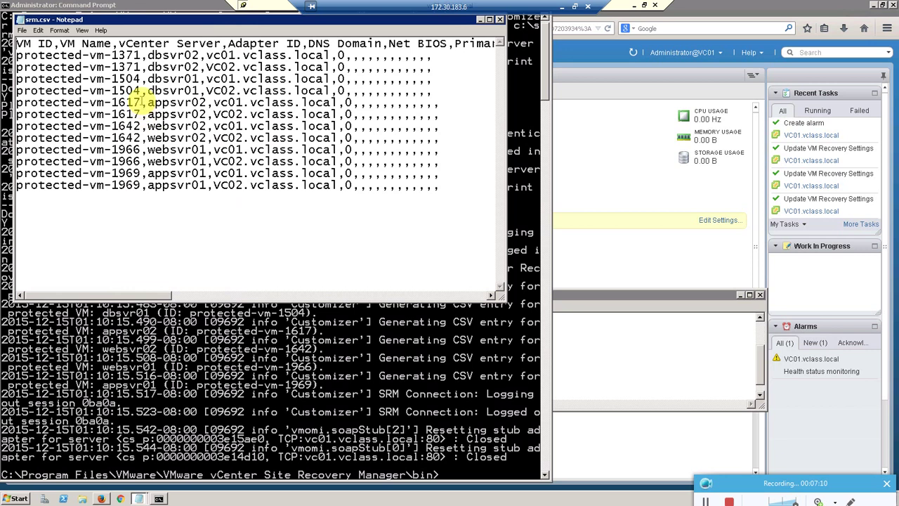
# In the dbsvr01 line for vc01.vclass.local, enter the protected site DB address 172.4.0.107 and the subnet mask 255.255.255.0 after the adapter ID
pyautogui.click(142, 102)
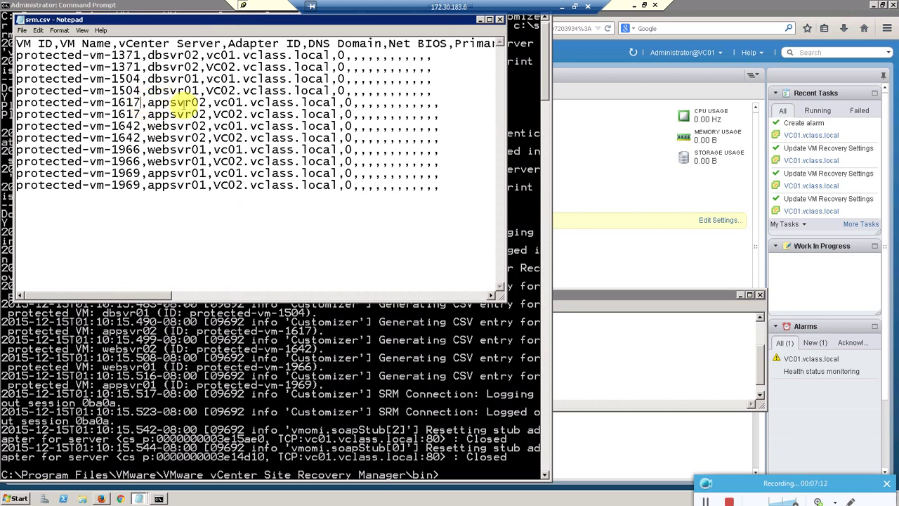
pyautogui.click(201, 90)
pyautogui.click(338, 79)
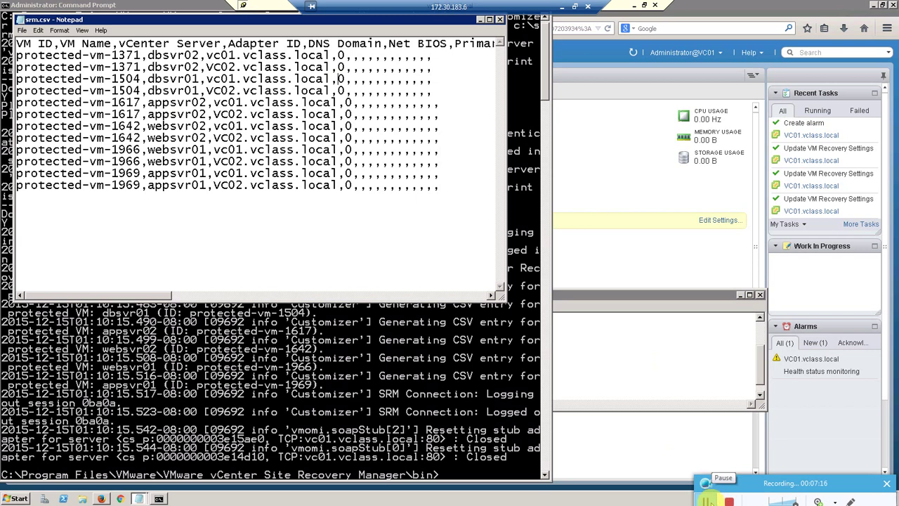
pyautogui.click(608, 367)
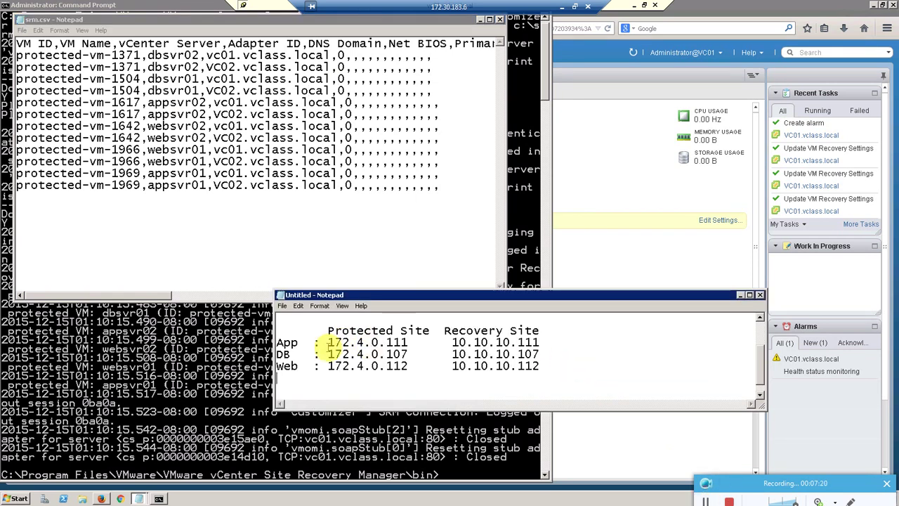
pyautogui.moveTo(330, 354); pyautogui.dragTo(408, 354)
pyautogui.hotkey('ctrl', 'c')
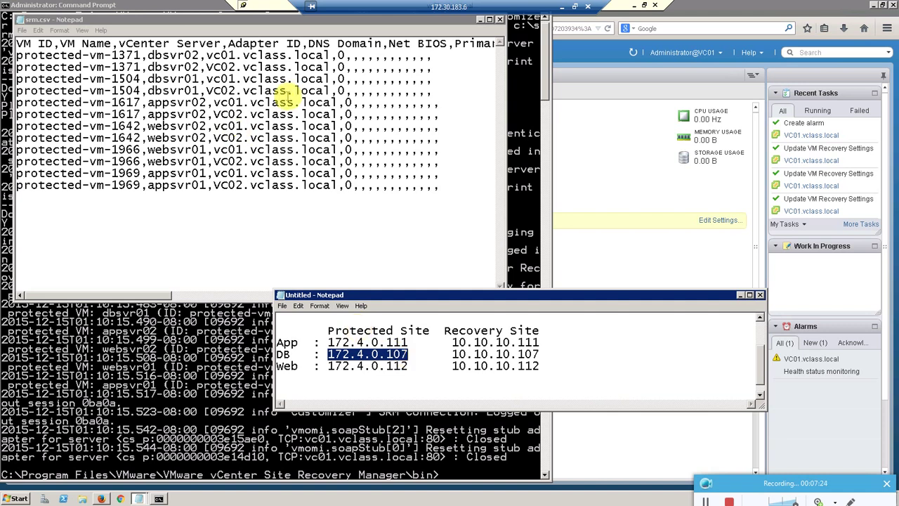
pyautogui.click(352, 80)
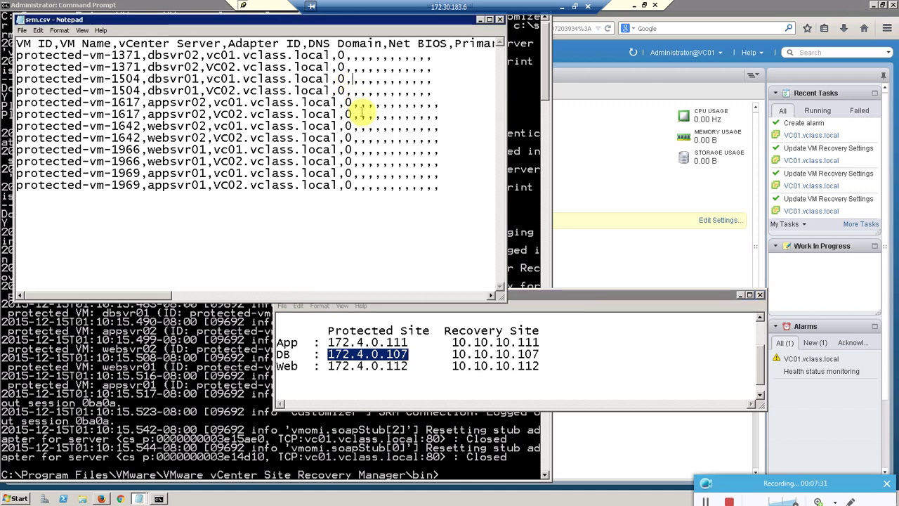
pyautogui.hotkey('ctrl', 'v')
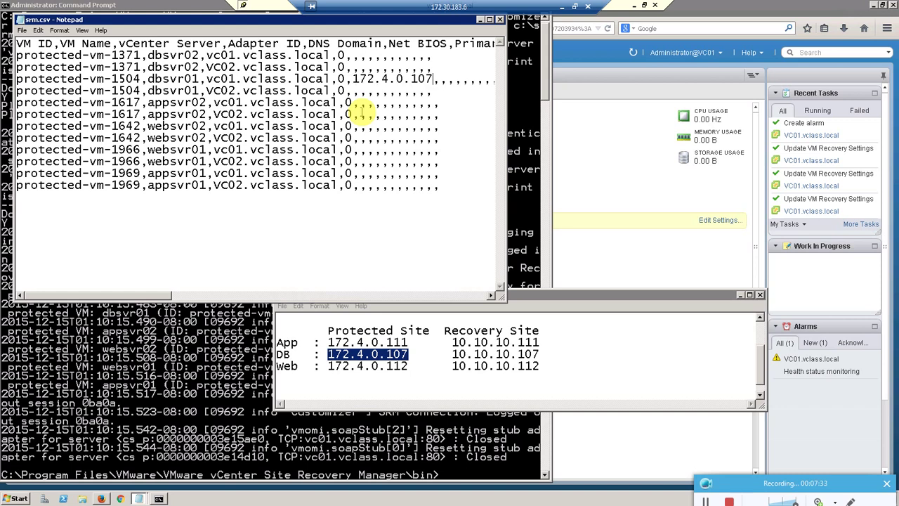
pyautogui.click(439, 80)
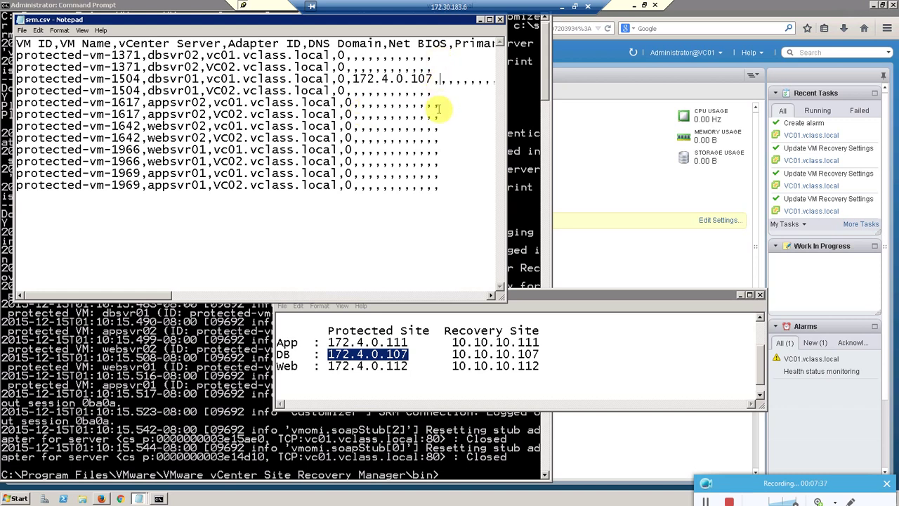
pyautogui.write('255')
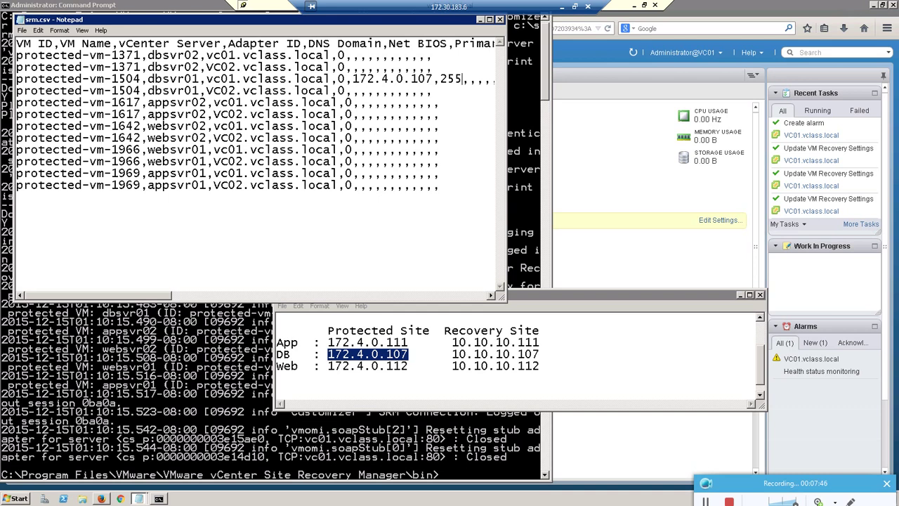
pyautogui.write('5.255.0')
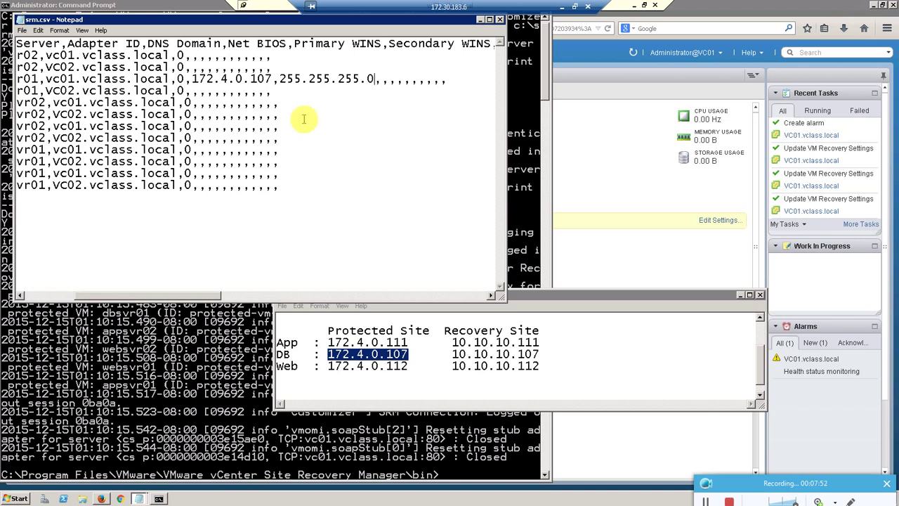
# Copy the recovery site DB address 10.10.10.107 and the subnet mask 255.255.255.0 into the dbsvr01 line for VC02.vclass.local
pyautogui.moveTo(452, 355); pyautogui.dragTo(541, 354)
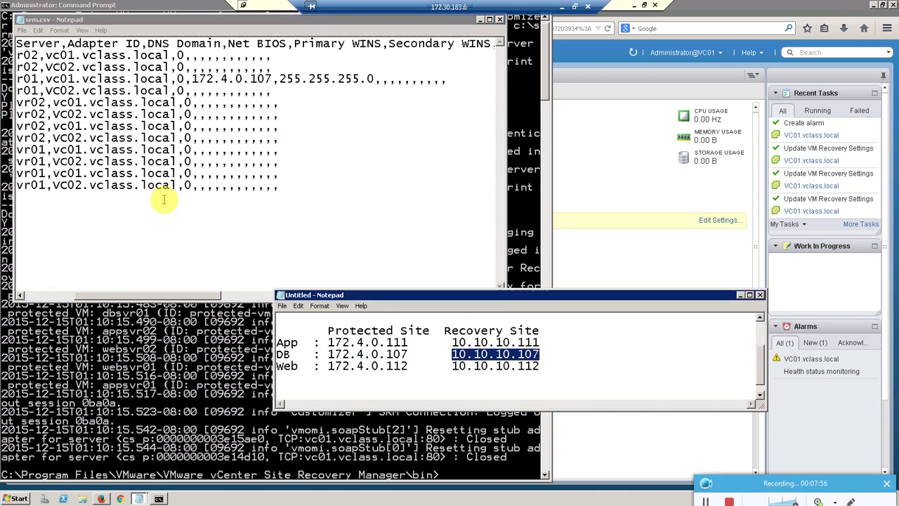
pyautogui.click(193, 92)
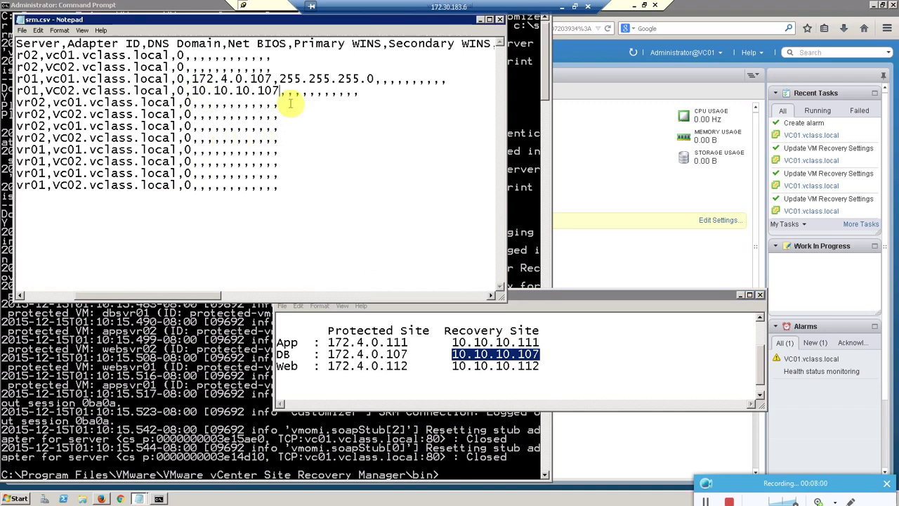
pyautogui.moveTo(279, 79); pyautogui.dragTo(376, 76)
pyautogui.hotkey('ctrl', 'c')
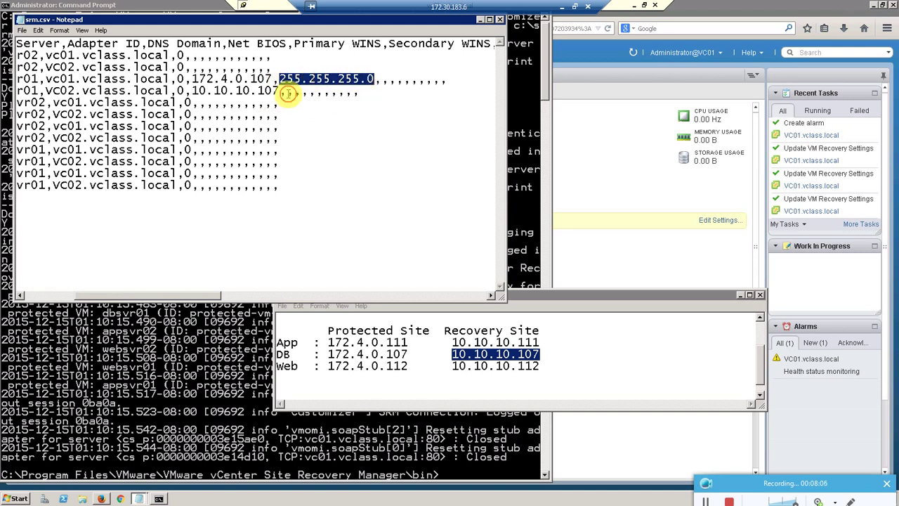
pyautogui.click(286, 91)
pyautogui.hotkey('ctrl', 'v')
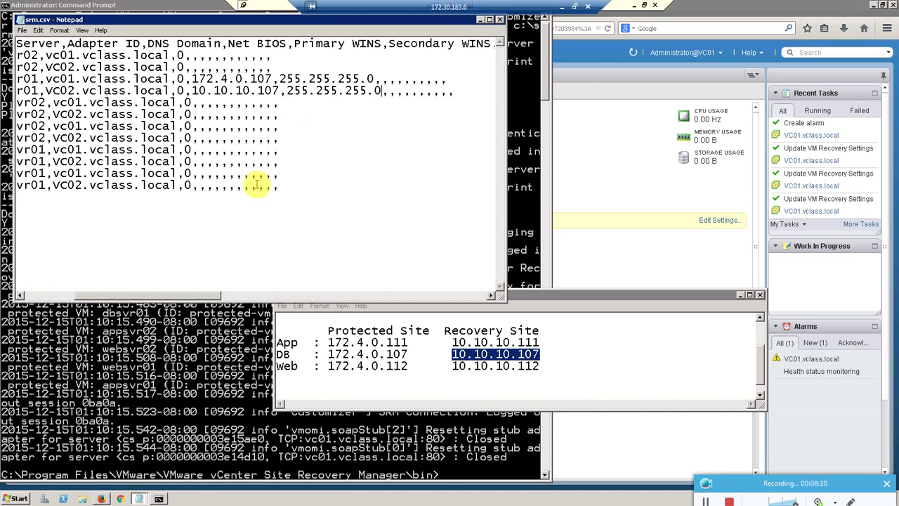
# Copy the protected site App address 172.4.0.111 and the subnet mask 255.255.255.0 into the appsvr01 line for vc01.vclass.local
pyautogui.click(61, 296)
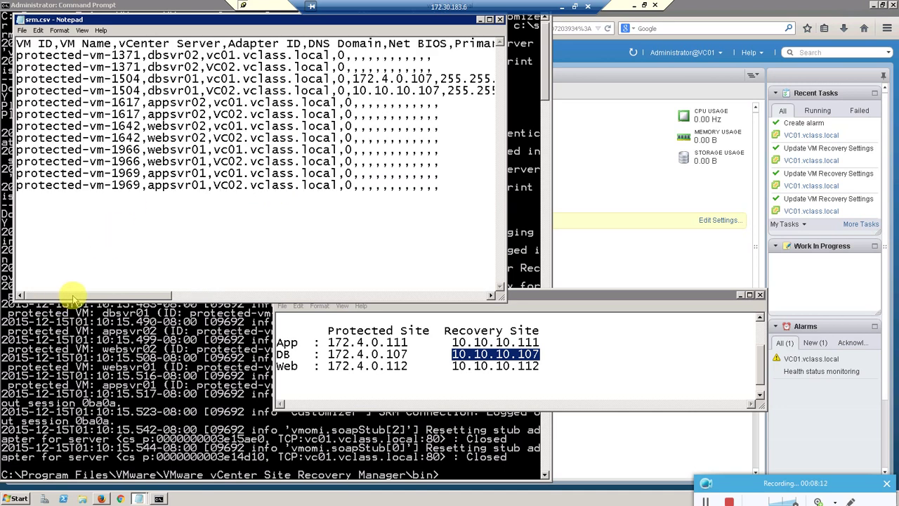
pyautogui.click(217, 103)
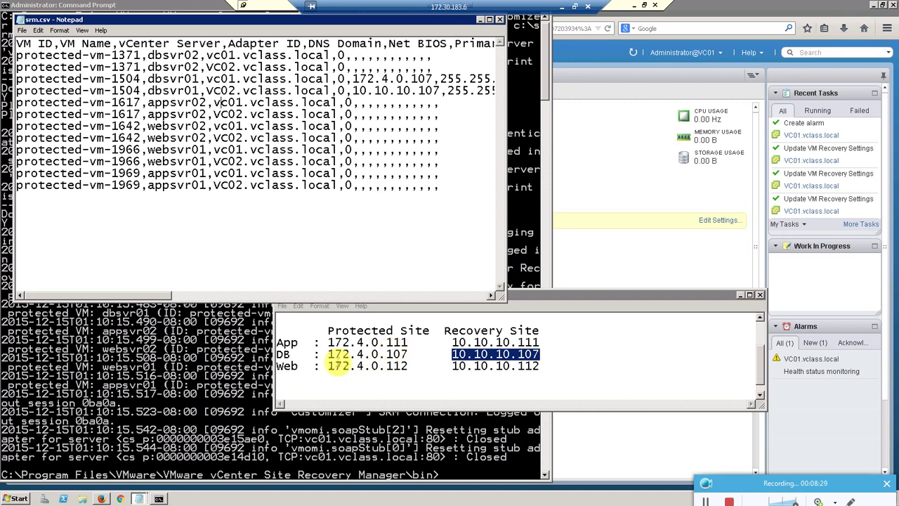
pyautogui.moveTo(327, 342); pyautogui.dragTo(407, 341)
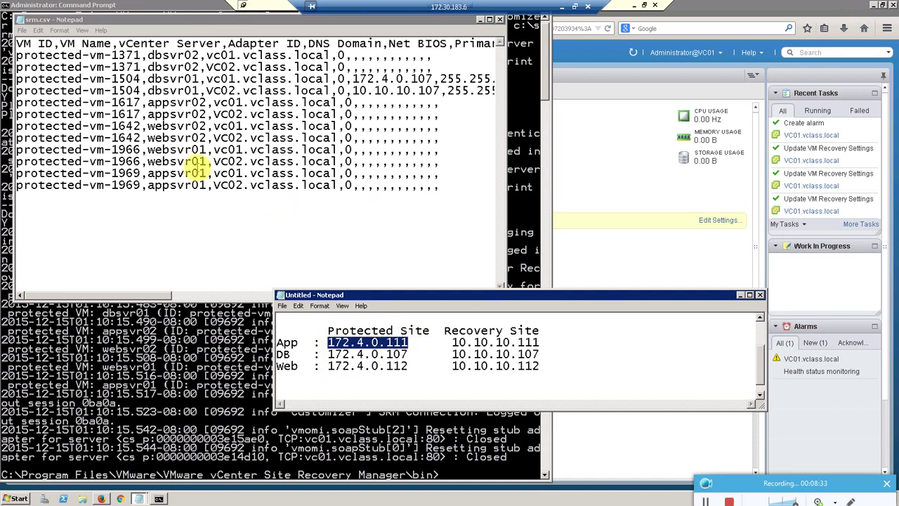
pyautogui.click(197, 137)
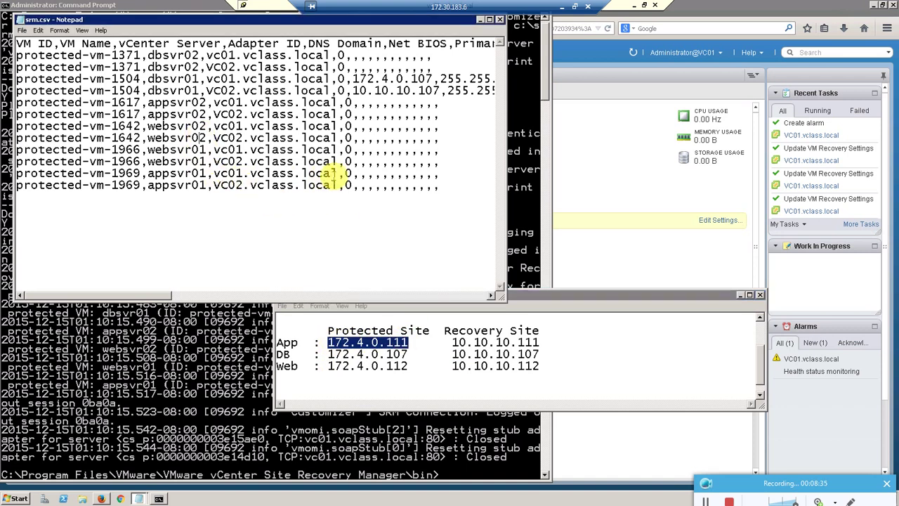
pyautogui.click(360, 173)
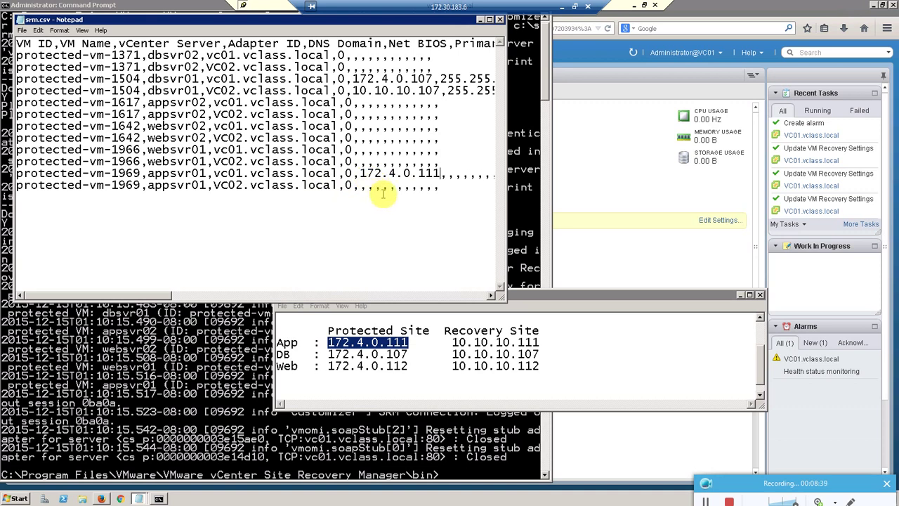
pyautogui.moveTo(445, 90); pyautogui.dragTo(391, 90)
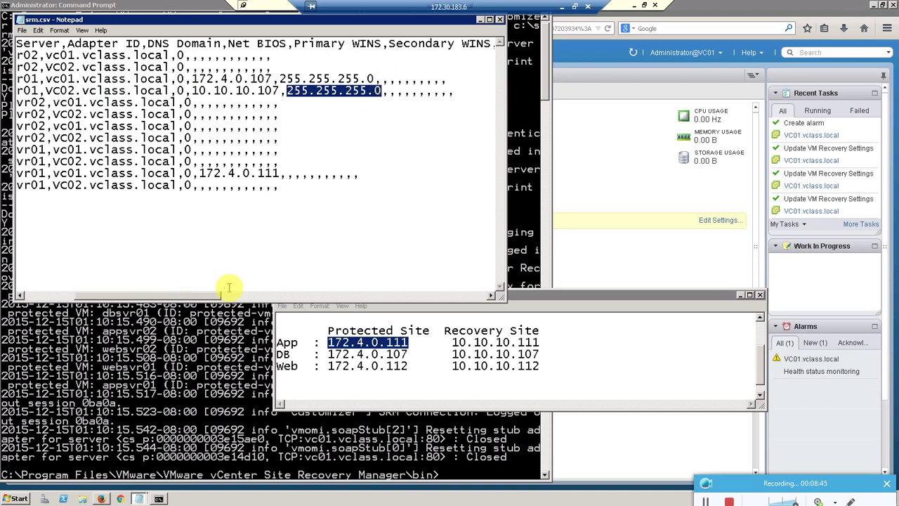
pyautogui.moveTo(176, 298); pyautogui.dragTo(125, 297)
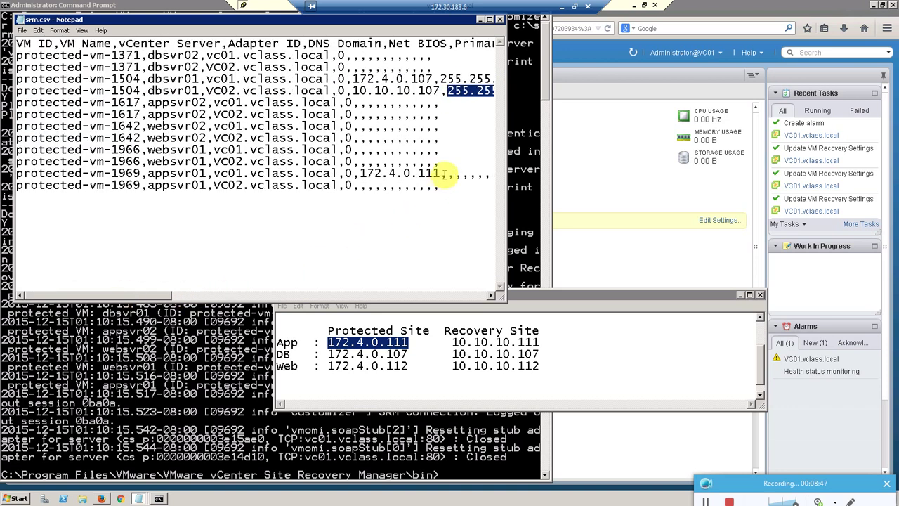
pyautogui.click(447, 173)
pyautogui.hotkey('ctrl', 'v')
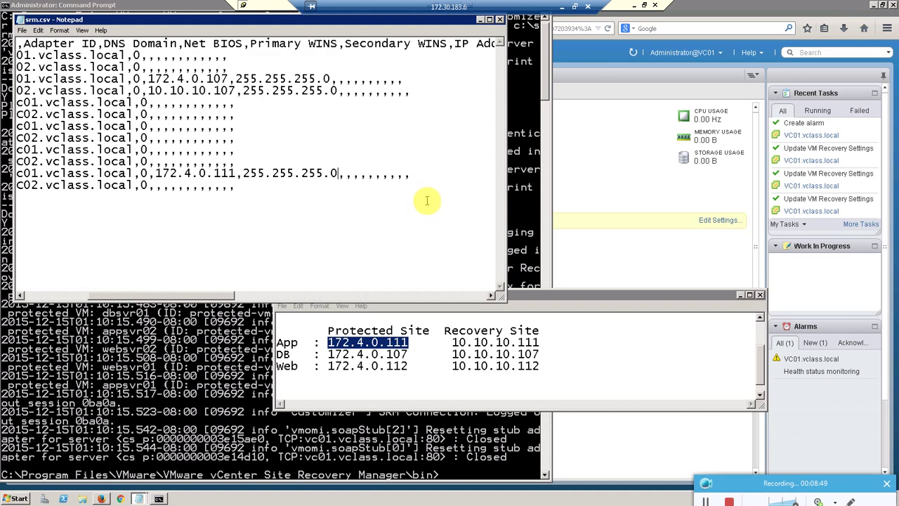
# Paste the subnet mask 255.255.255.0 into the appsvr01 line for VC02 and both websvr01 lines, leaving the IP address field before it empty
pyautogui.moveTo(157, 295); pyautogui.dragTo(70, 291)
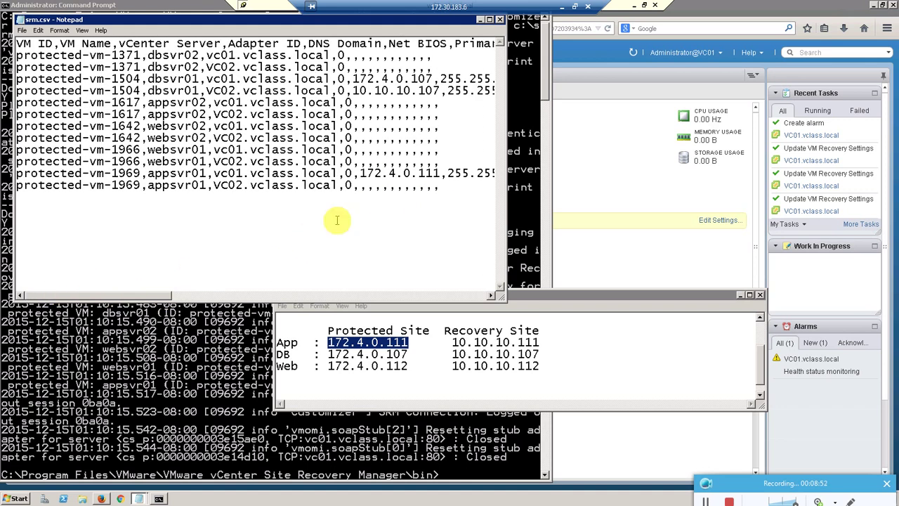
pyautogui.click(367, 186)
pyautogui.hotkey('ctrl', 'v')
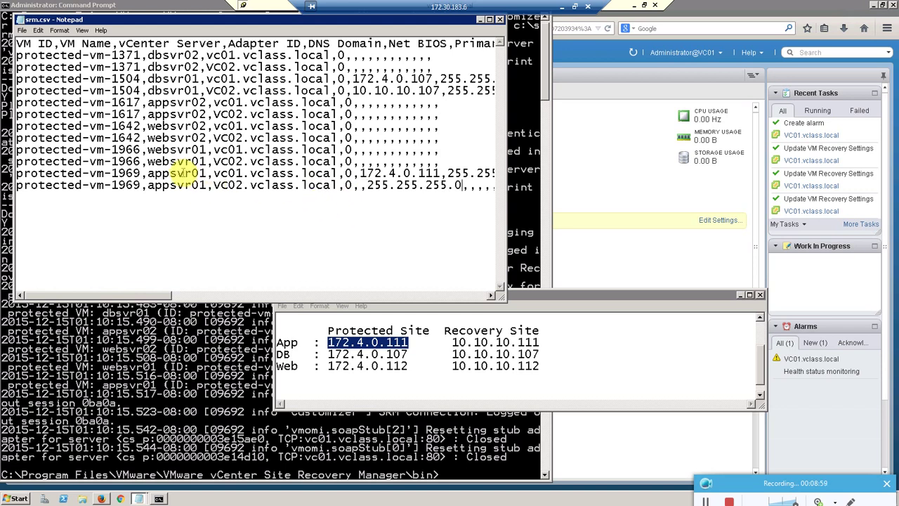
pyautogui.click(369, 152)
pyautogui.hotkey('ctrl', 'v')
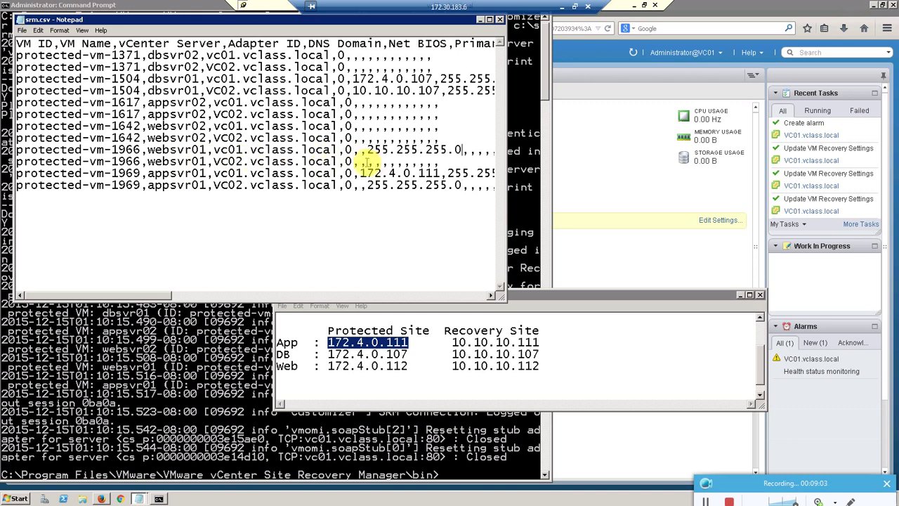
pyautogui.hotkey('ctrl', 'v')
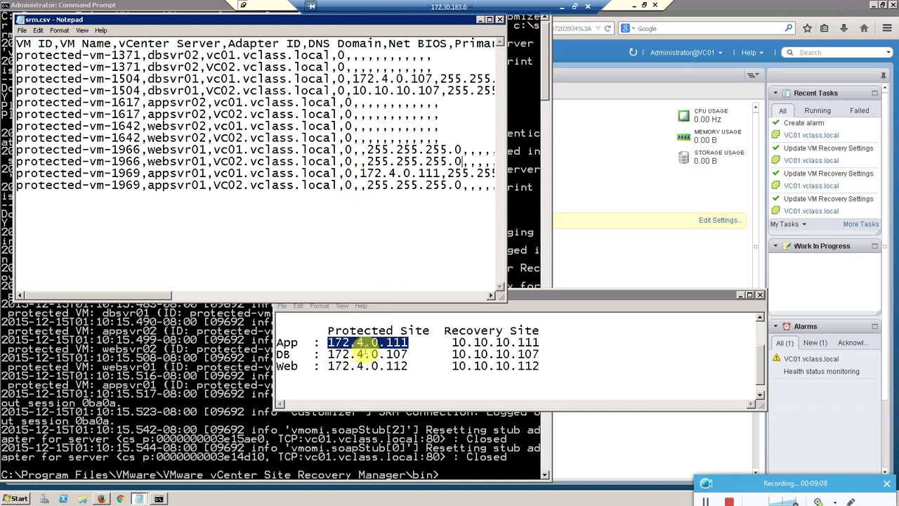
# Copy the recovery site App address 10.10.10.111 into the appsvr01 line for VC02.vclass.local, before the subnet mask
pyautogui.moveTo(449, 342); pyautogui.dragTo(545, 343)
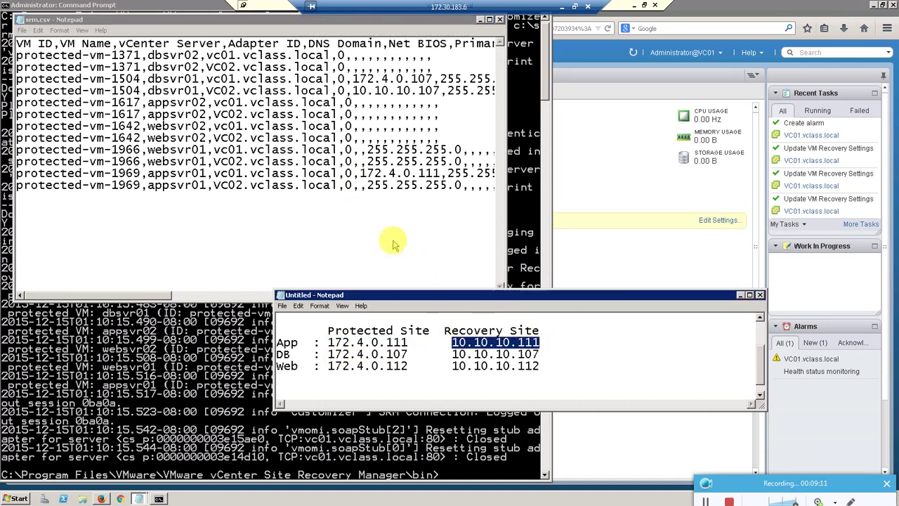
pyautogui.click(360, 186)
pyautogui.hotkey('ctrl', 'v')
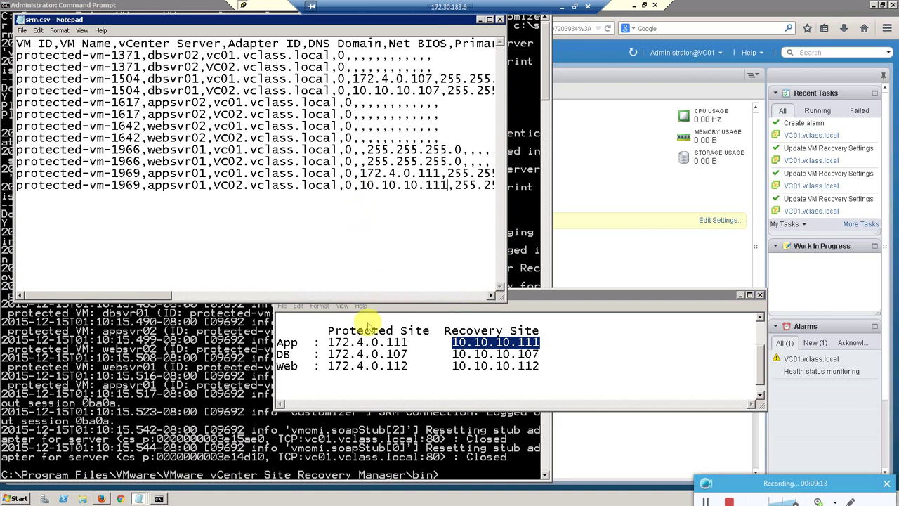
# Copy the Web addresses into the websvr01 lines before the mask: 172.4.0.112 for vc01 and 10.10.10.112 for VC02
pyautogui.moveTo(327, 366); pyautogui.dragTo(405, 380)
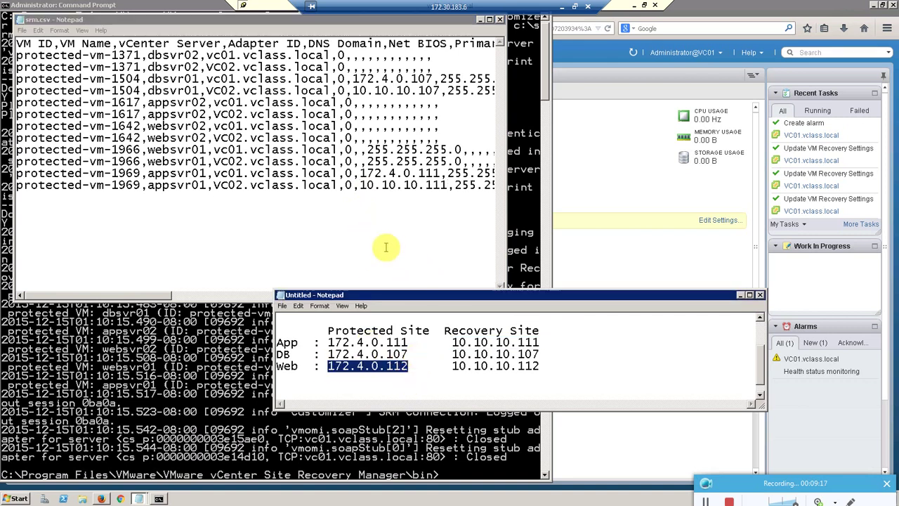
pyautogui.click(361, 150)
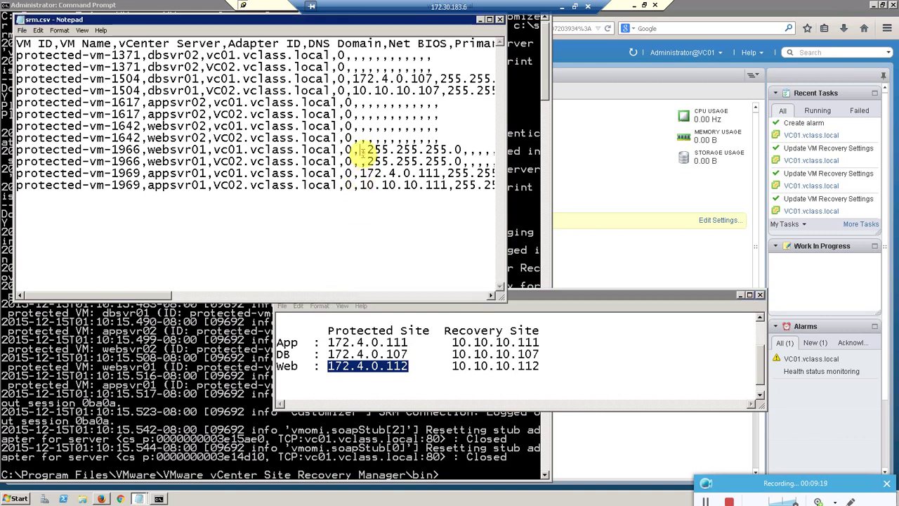
pyautogui.hotkey('ctrl', 'v')
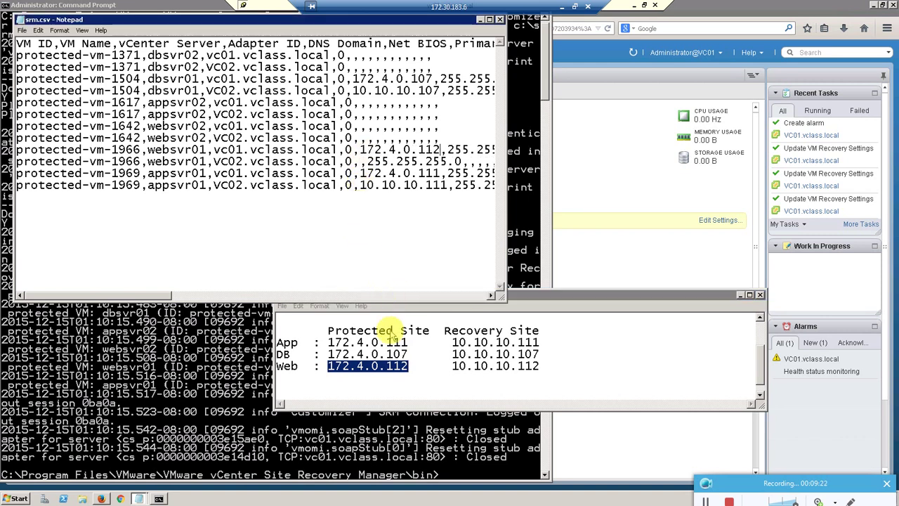
pyautogui.moveTo(453, 366); pyautogui.dragTo(539, 366)
pyautogui.hotkey('ctrl', 'c')
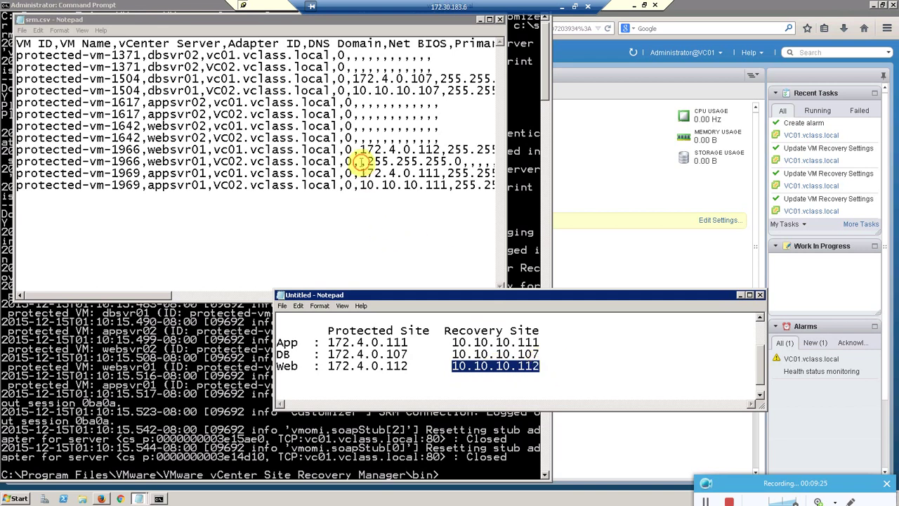
pyautogui.click(360, 161)
pyautogui.hotkey('ctrl', 'v')
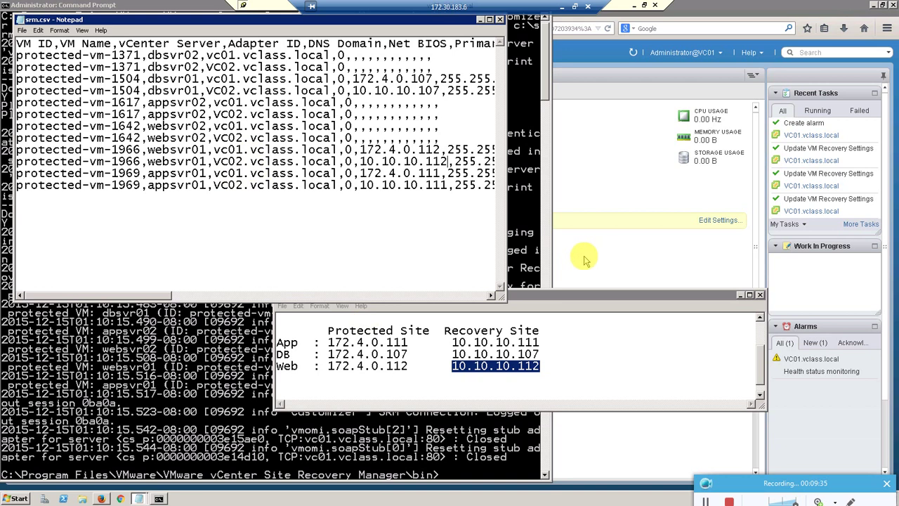
# Switch to the lab manual in Foxit Reader and examine steps 17 to 20 and the start of Task 2, Apply the .csv File
pyautogui.click(635, 7)
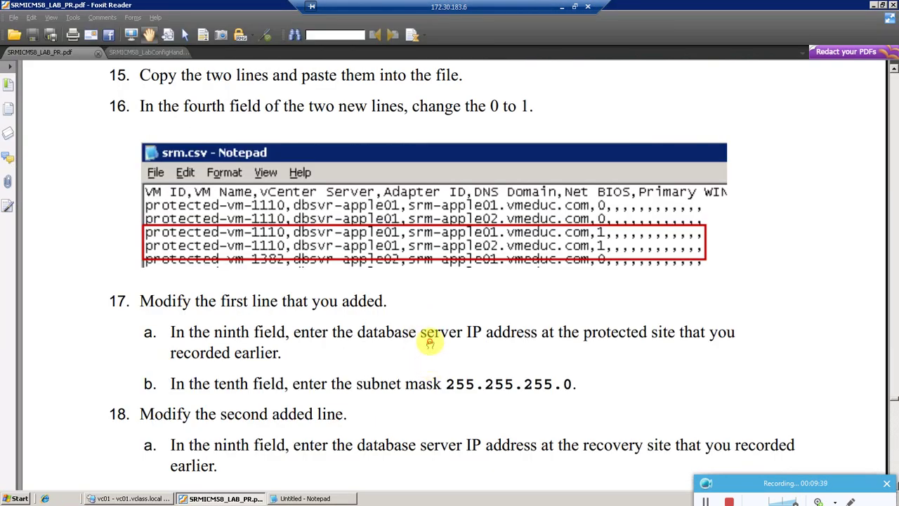
pyautogui.scroll(-2, 430, 343)
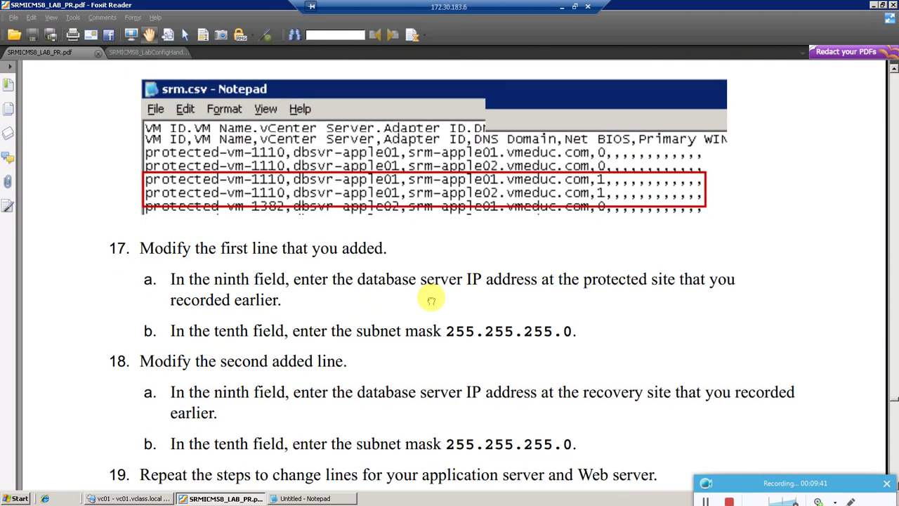
pyautogui.scroll(-1, 432, 300)
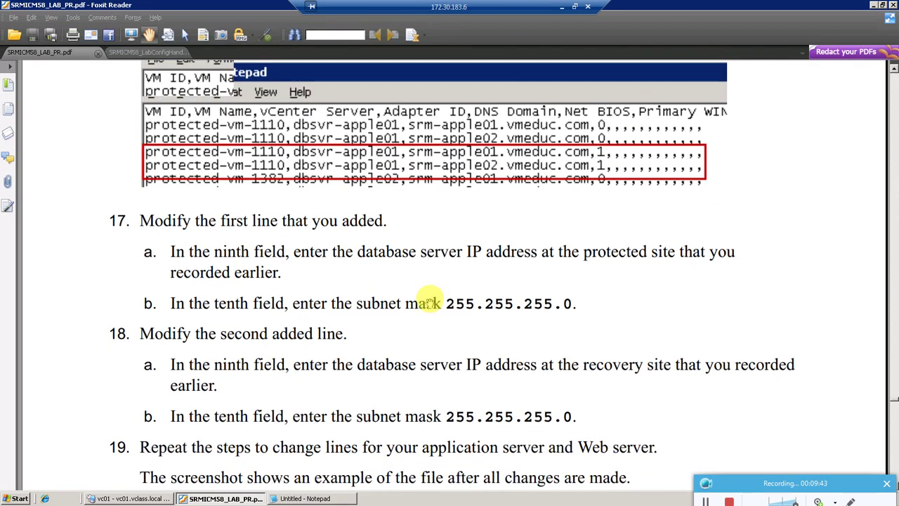
pyautogui.scroll(-1, 430, 302)
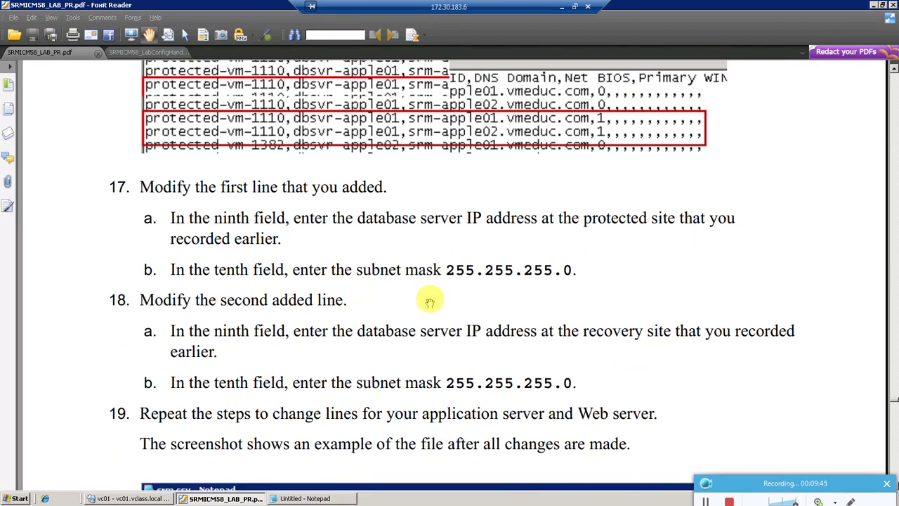
pyautogui.scroll(-2, 430, 302)
pyautogui.scroll(-2, 430, 302)
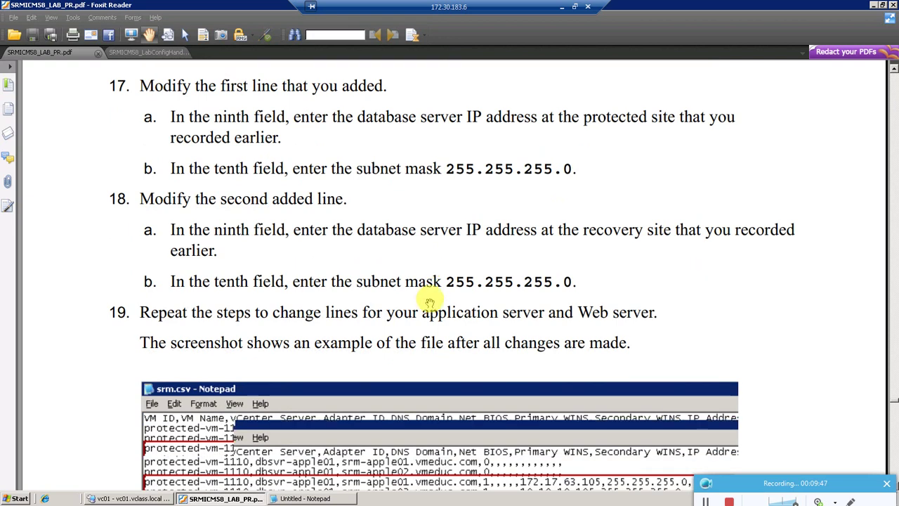
pyautogui.scroll(-8, 430, 302)
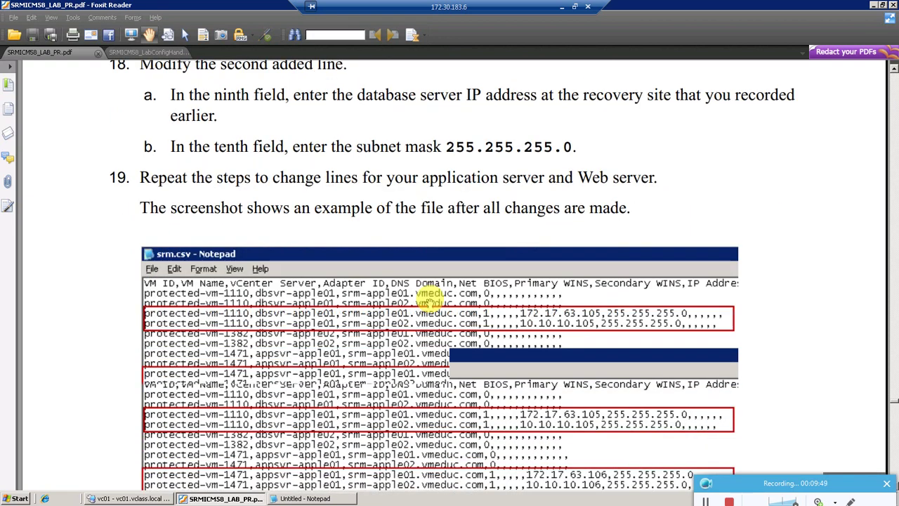
pyautogui.scroll(-18, 430, 302)
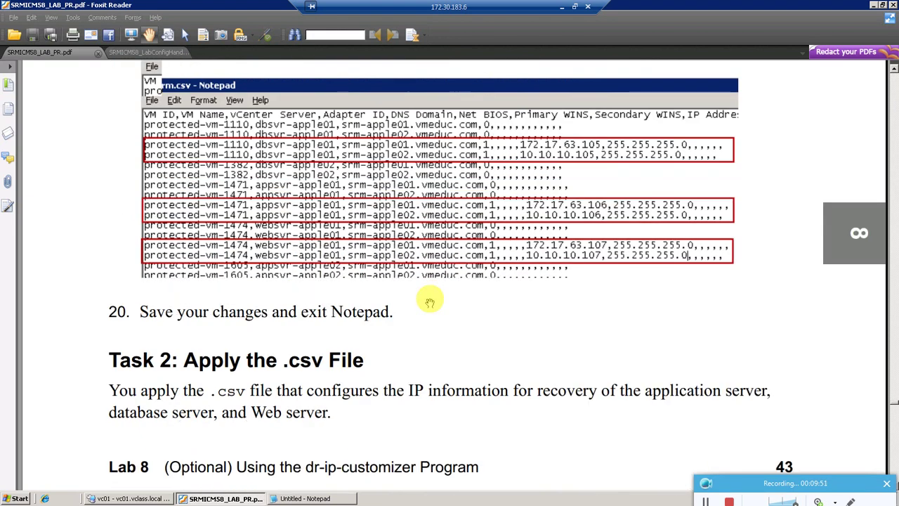
pyautogui.scroll(-2, 430, 302)
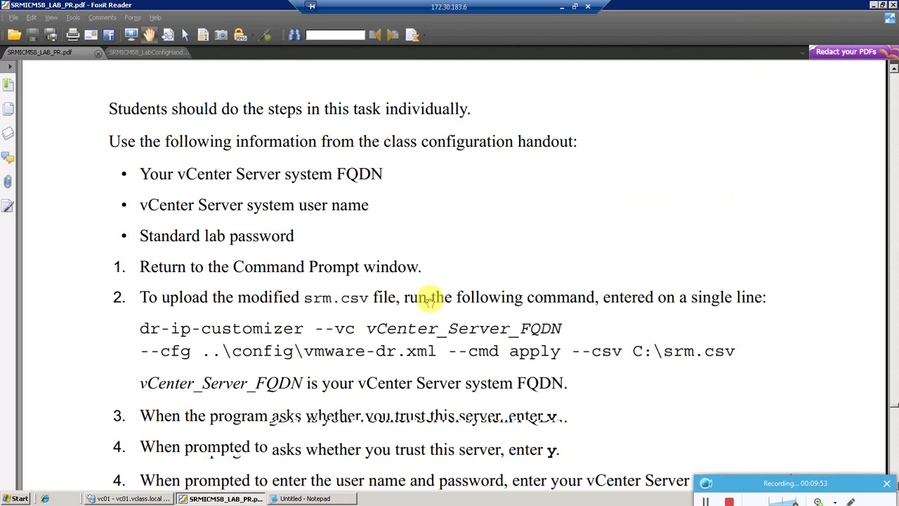
pyautogui.scroll(3, 430, 303)
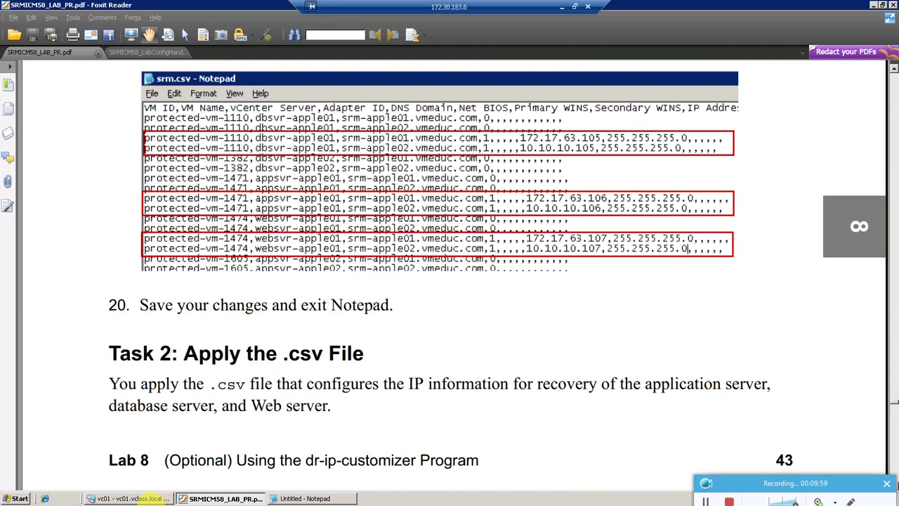
# Return to the vc01 remote session, save srm.csv in Notepad and minimize the untitled note with the site addresses
pyautogui.click(149, 499)
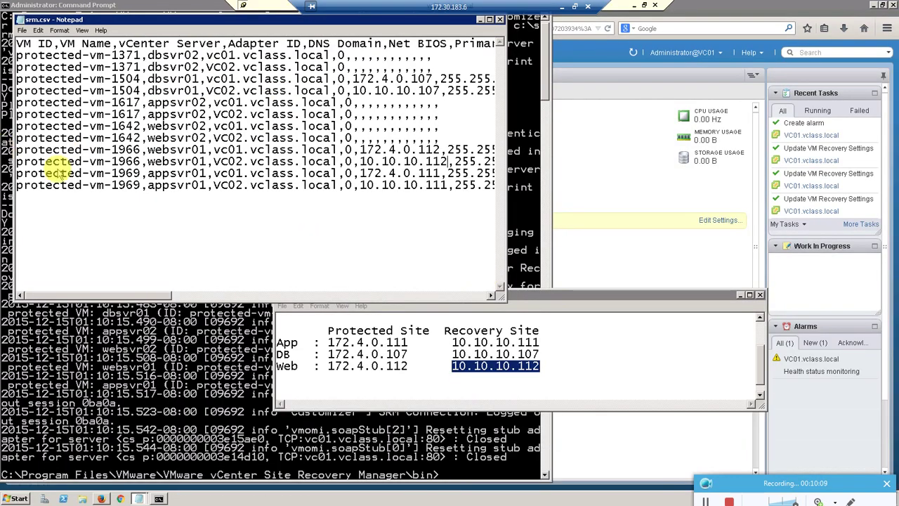
pyautogui.click(22, 30)
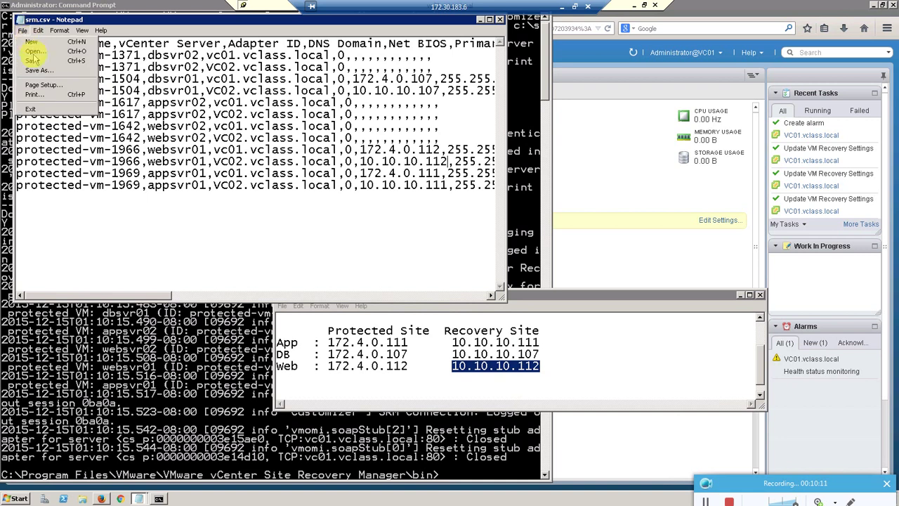
pyautogui.click(32, 60)
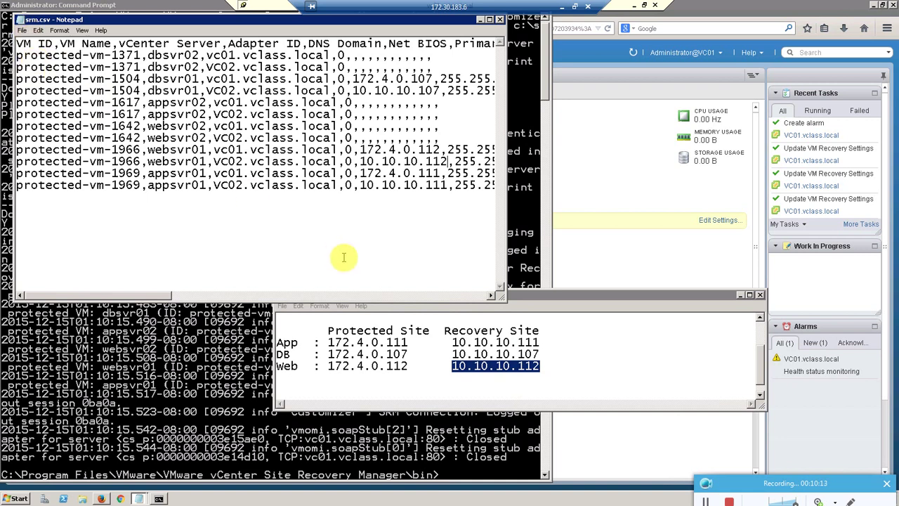
pyautogui.click(660, 347)
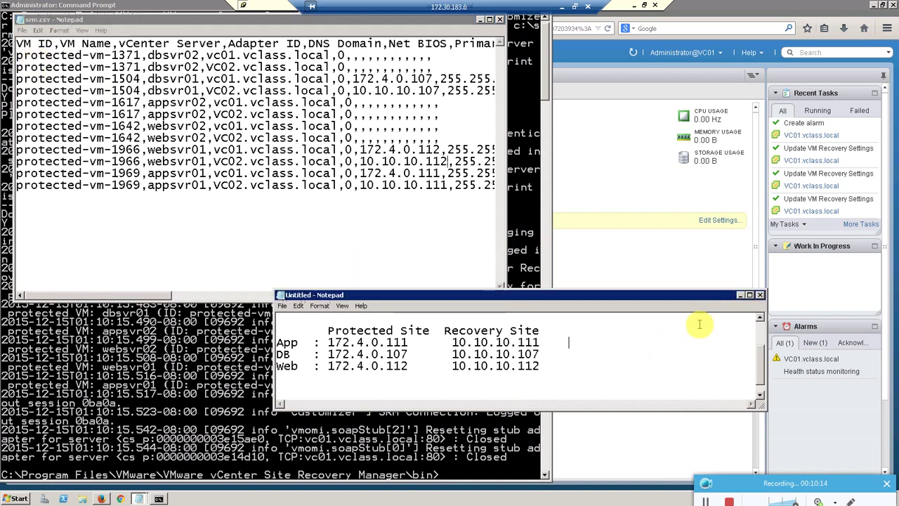
pyautogui.click(742, 296)
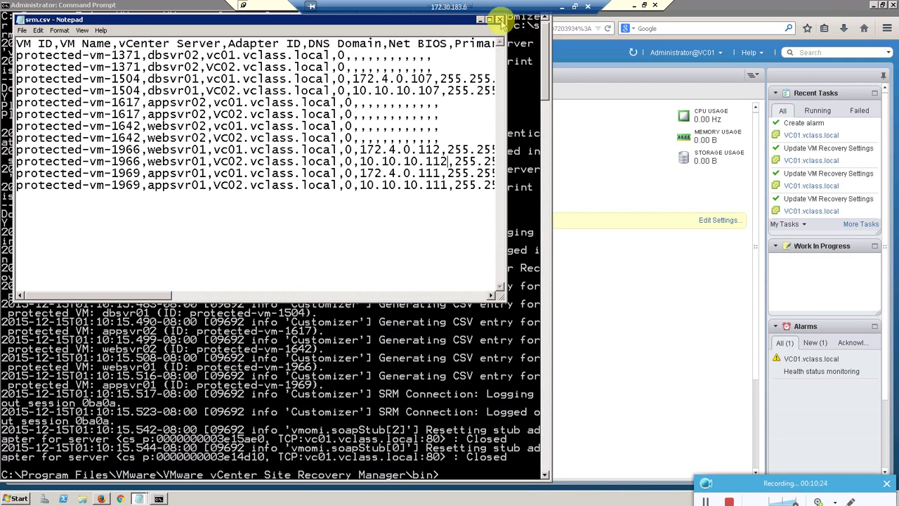
# Read the Task 2 instructions in the lab manual for uploading the modified srm.csv with the dr-ip-customizer apply command
pyautogui.click(636, 6)
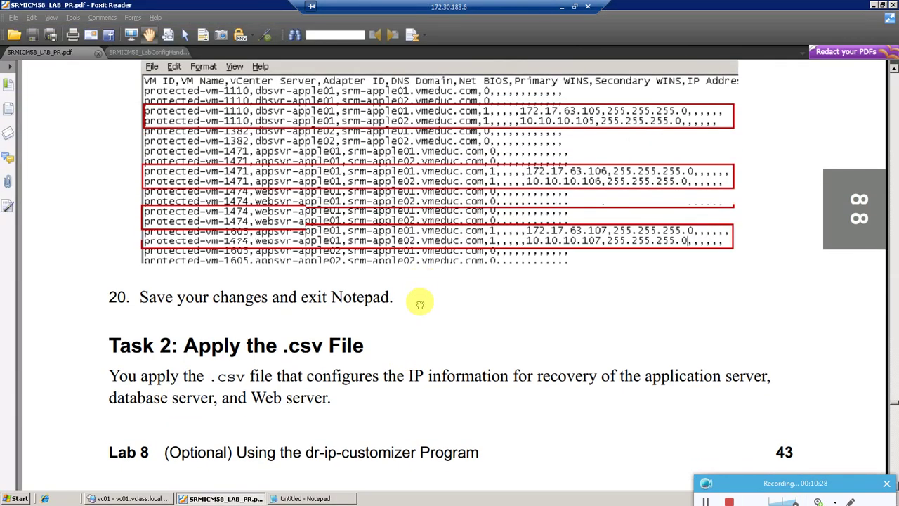
pyautogui.scroll(-1, 415, 330)
pyautogui.scroll(-10, 397, 355)
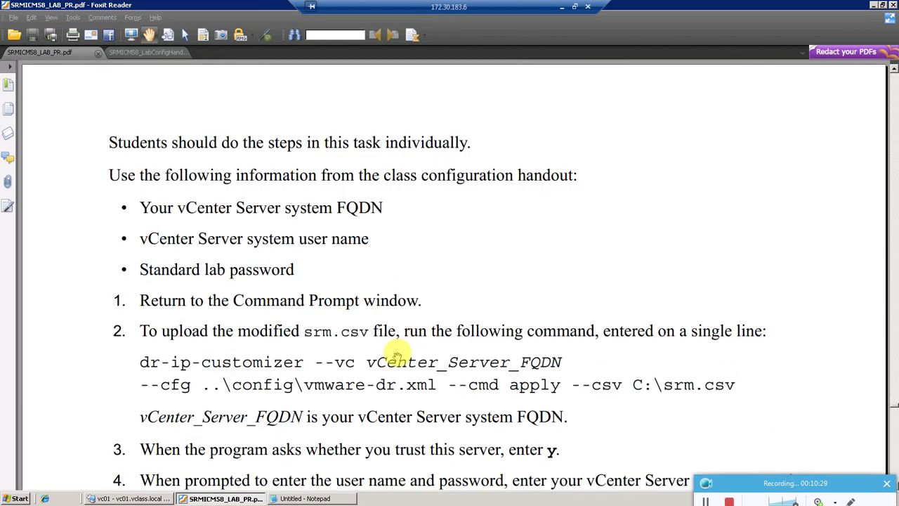
pyautogui.scroll(10, 397, 355)
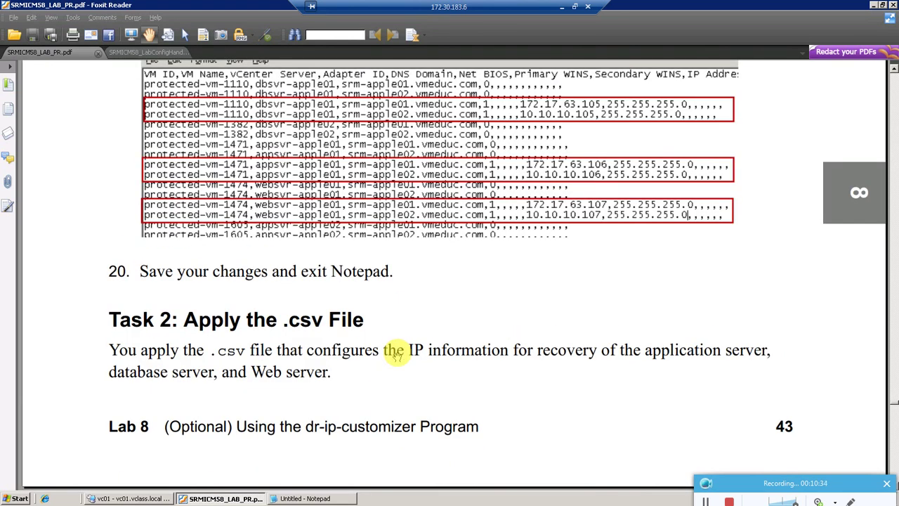
pyautogui.scroll(-10, 397, 355)
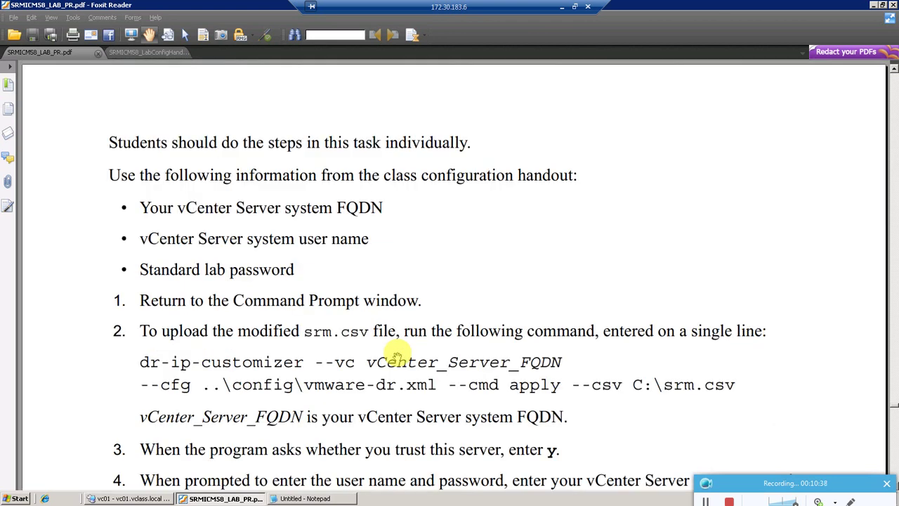
pyautogui.scroll(-1, 397, 355)
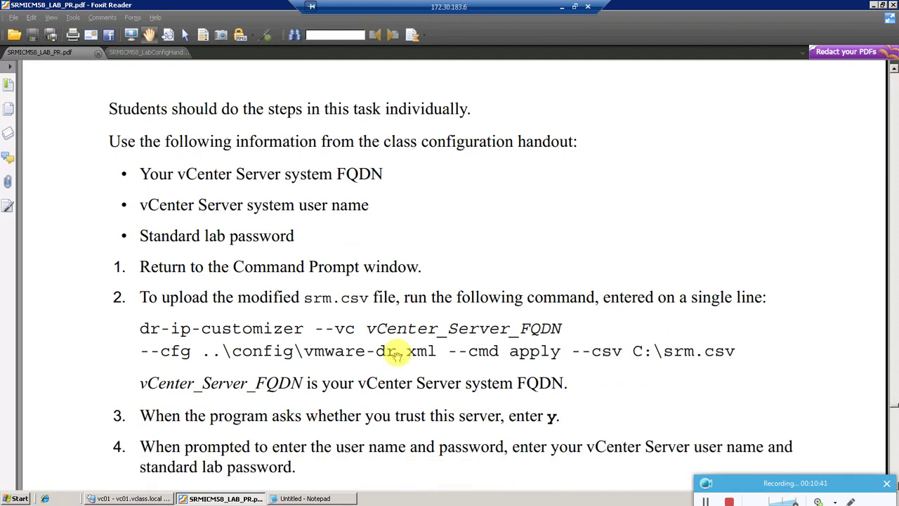
pyautogui.scroll(-1, 397, 355)
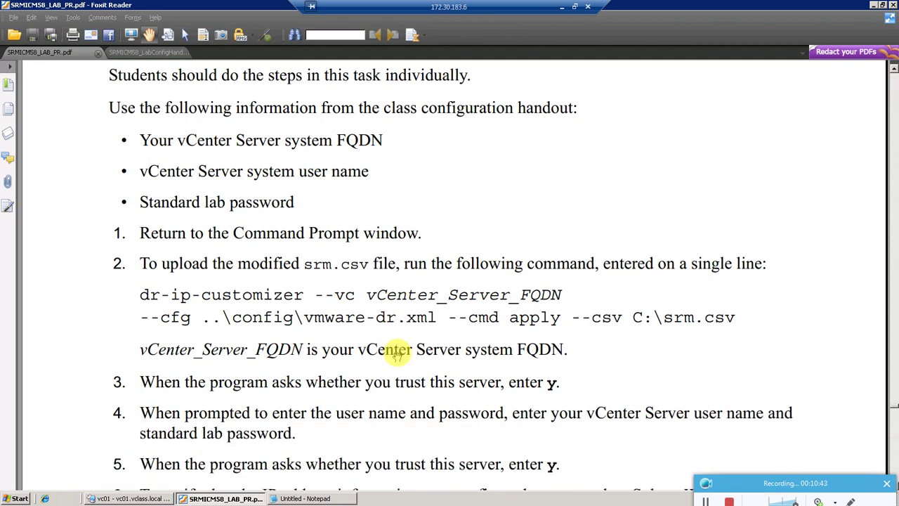
pyautogui.scroll(-1, 397, 355)
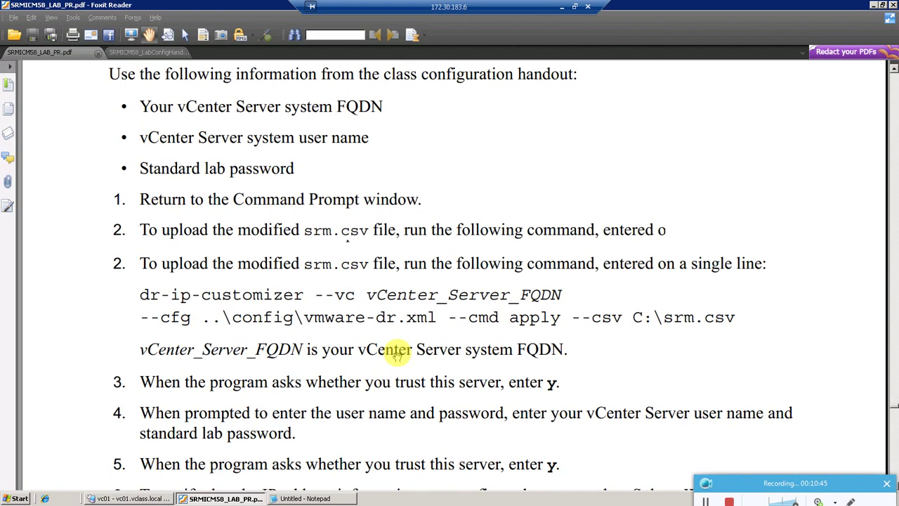
pyautogui.scroll(-1, 397, 354)
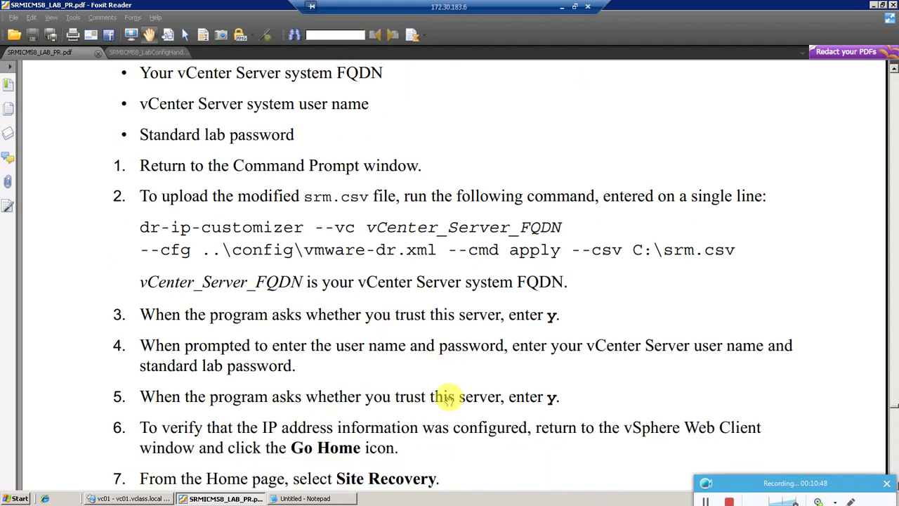
pyautogui.scroll(-1, 447, 397)
pyautogui.scroll(-1, 446, 397)
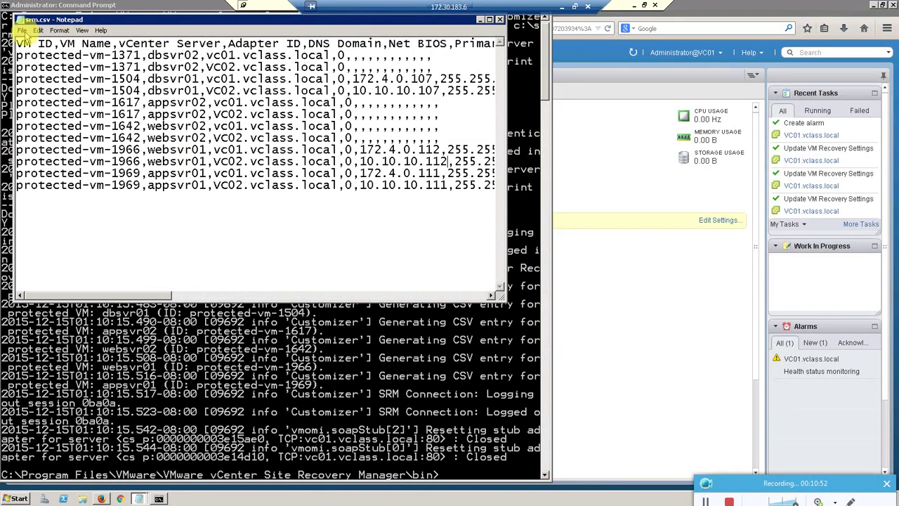
# Exit the Notepad window holding srm.csv in the vc01 session
pyautogui.click(23, 30)
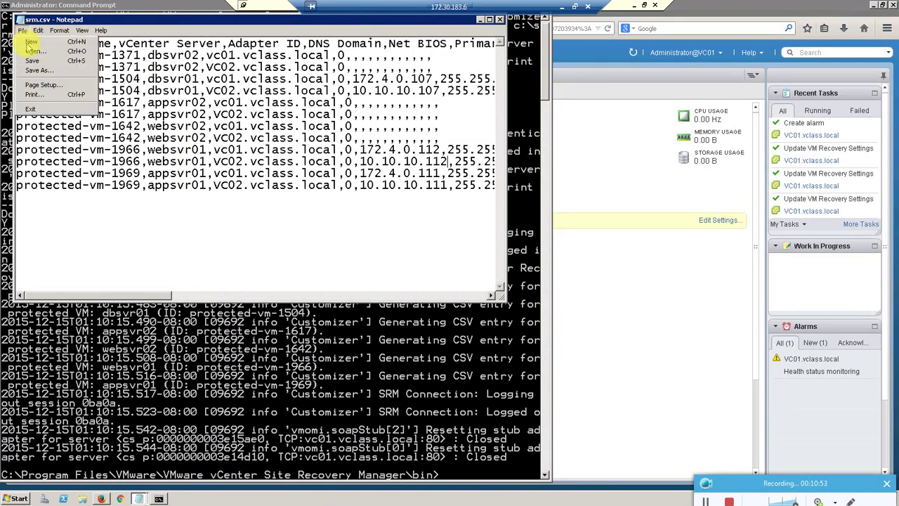
pyautogui.click(22, 31)
pyautogui.click(22, 31)
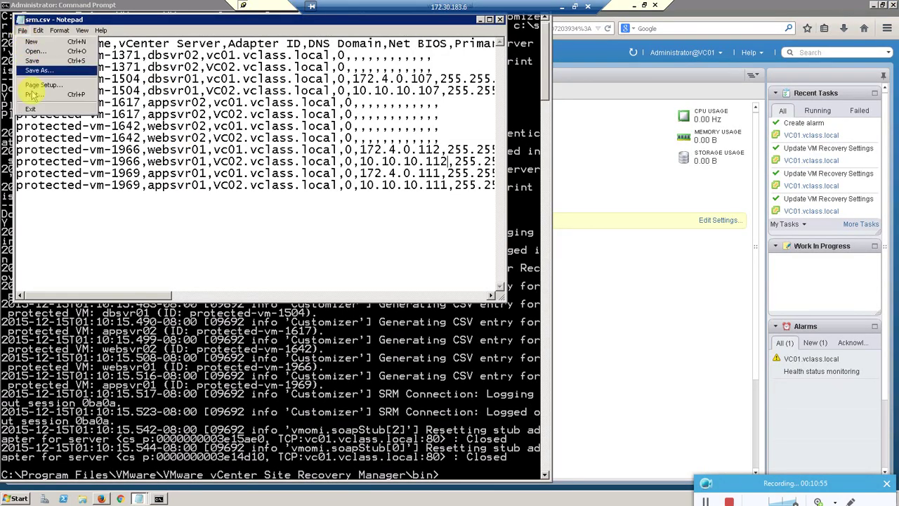
pyautogui.click(32, 109)
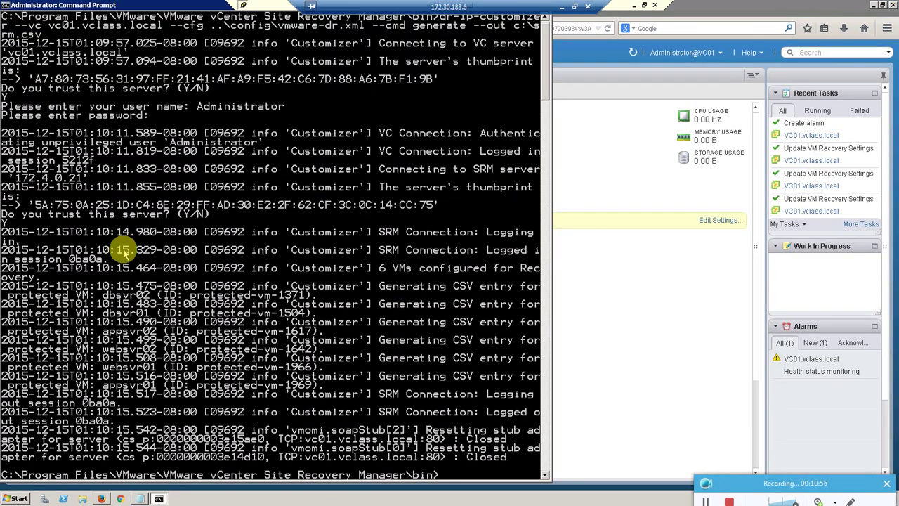
# Run dr-ip-customizer --vc vc01.vclass.local --cfg ..\config\vmware-dr.xml --cmd apply --csv c:\srm.csv in the Command Prompt
pyautogui.rightClick(442, 477)
pyautogui.click(464, 441)
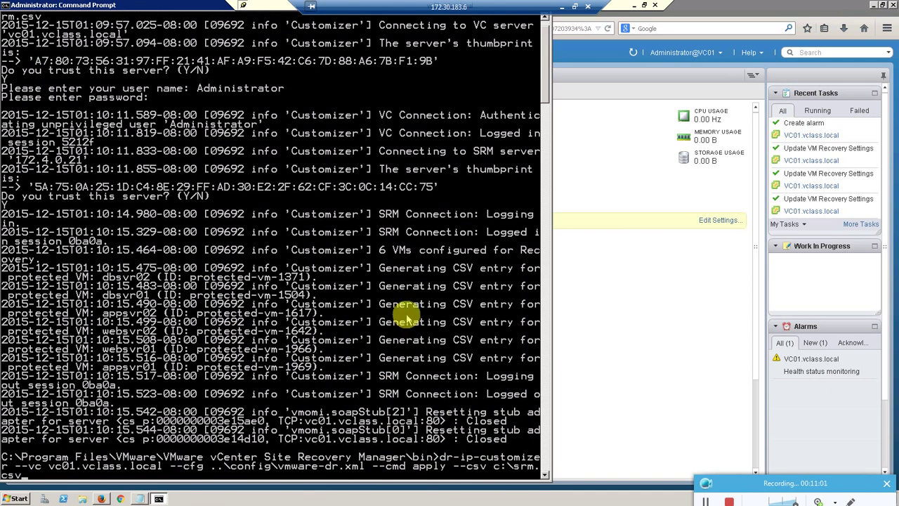
pyautogui.press('Return')
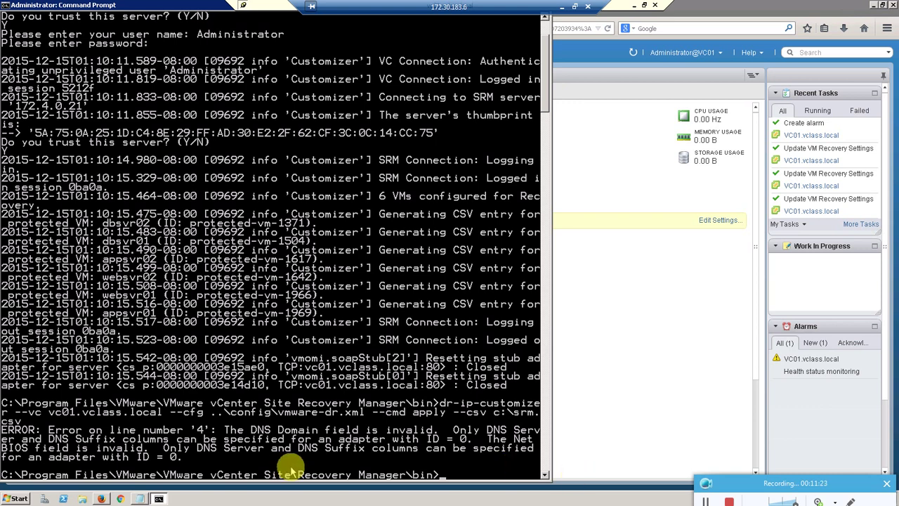
# Reopen the CSV file by running notepad c:\srm.csv
pyautogui.click(17, 498)
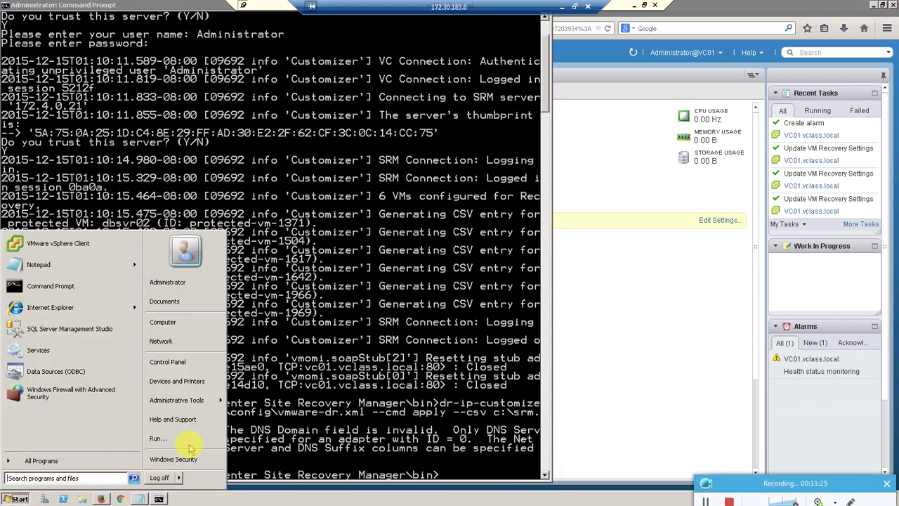
pyautogui.click(158, 439)
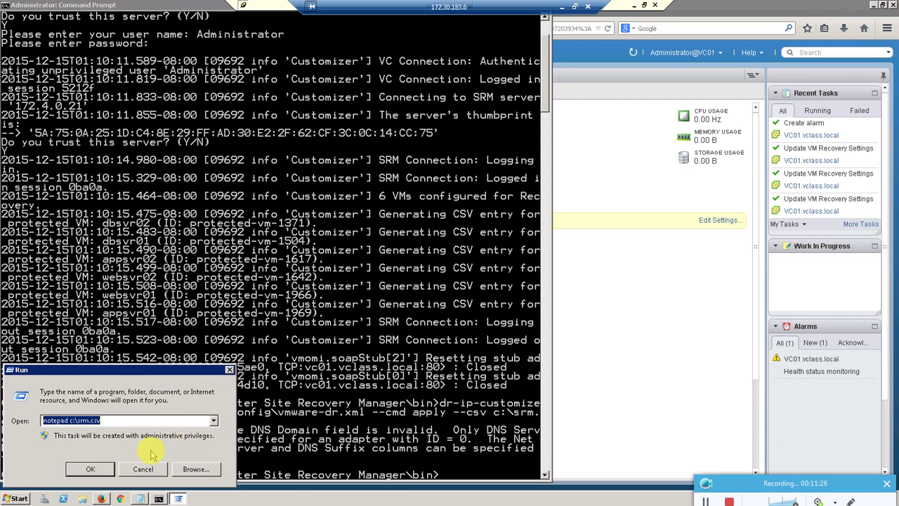
pyautogui.click(85, 469)
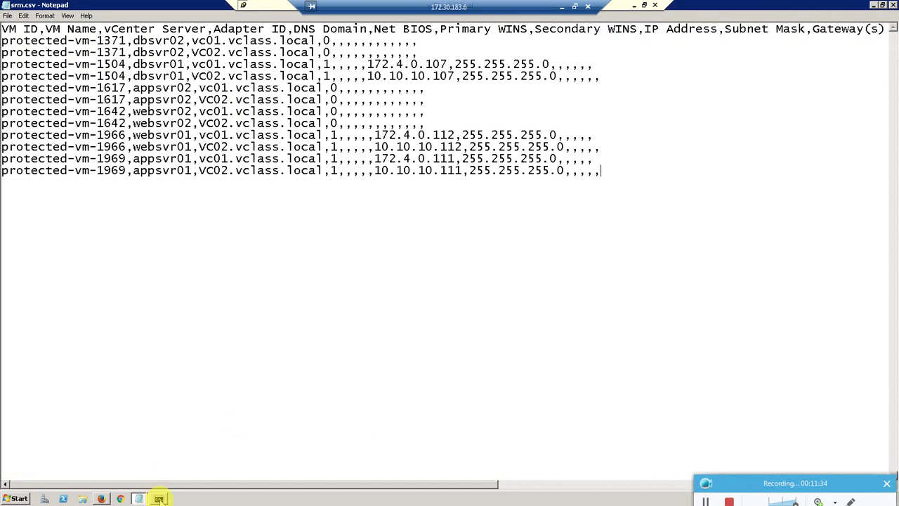
# Clear the Command Prompt with cls and rerun the dr-ip-customizer apply command for c:\srm.csv
pyautogui.click(158, 498)
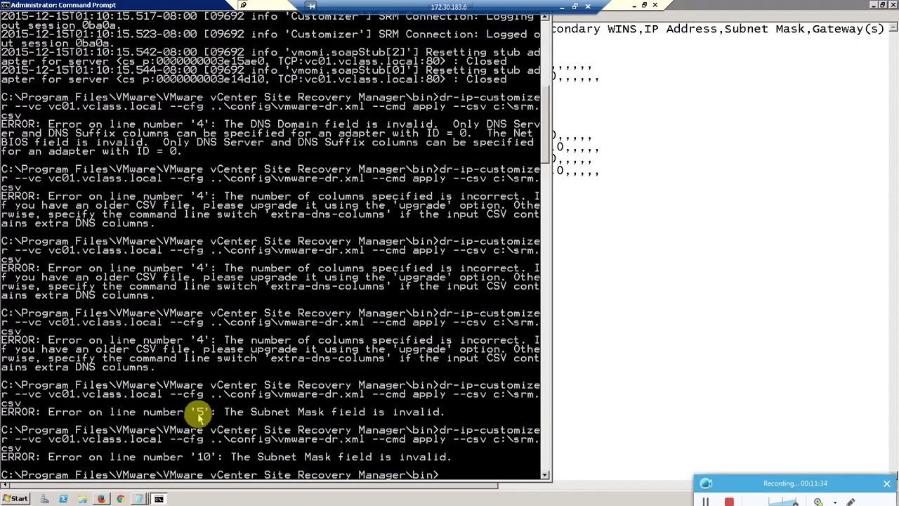
pyautogui.write('cls')
pyautogui.press('Return')
pyautogui.press('Up')
pyautogui.press('Up')
pyautogui.press('Return')
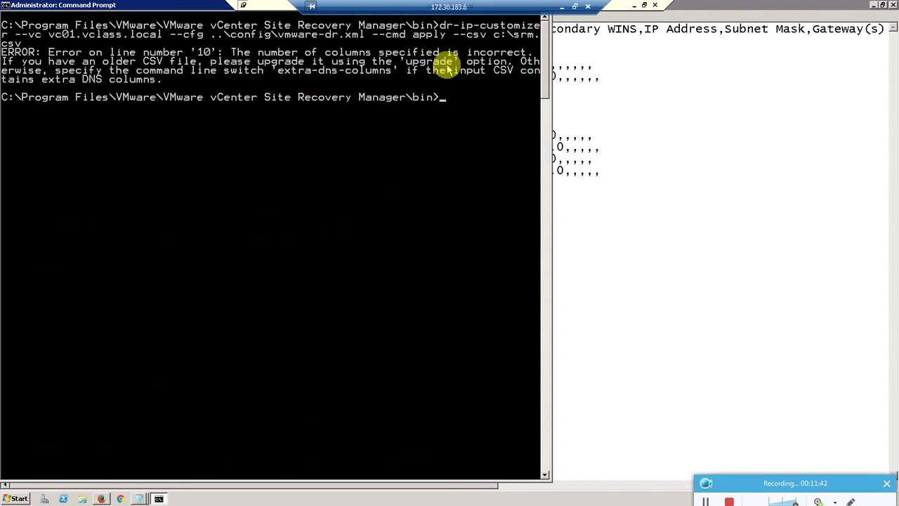
# Append one more comma to each of the four websvr01 and appsvr01 lines in srm.csv
pyautogui.click(604, 149)
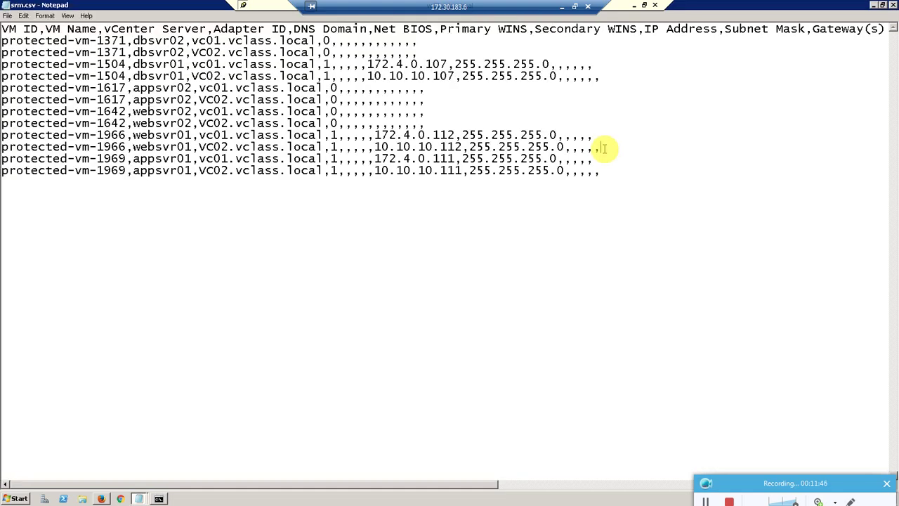
pyautogui.click(158, 499)
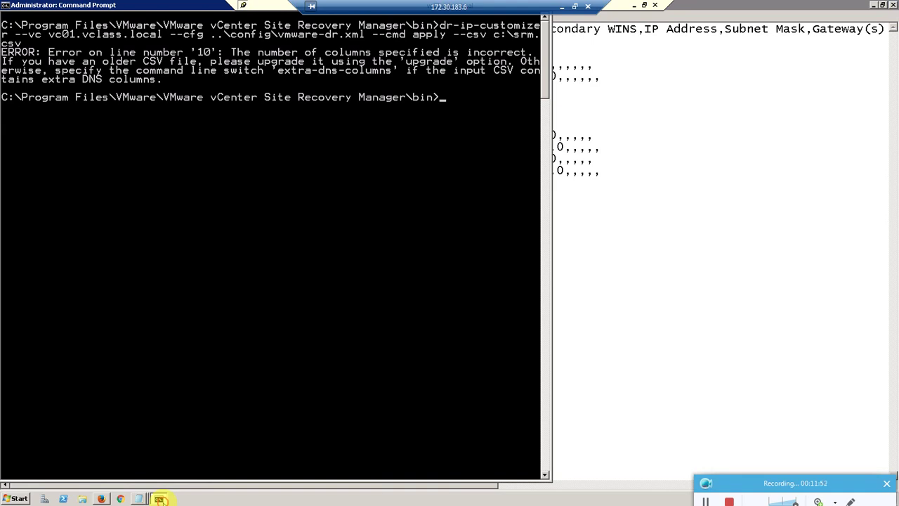
pyautogui.click(160, 499)
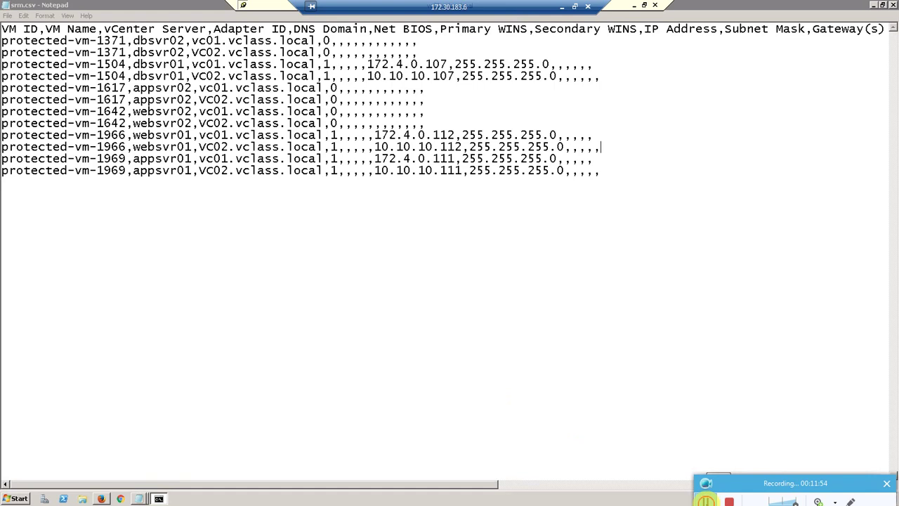
# Rerun the dr-ip-customizer apply command for c:\srm.csv in the Command Prompt and trust the vc01.vclass.local server
pyautogui.click(159, 499)
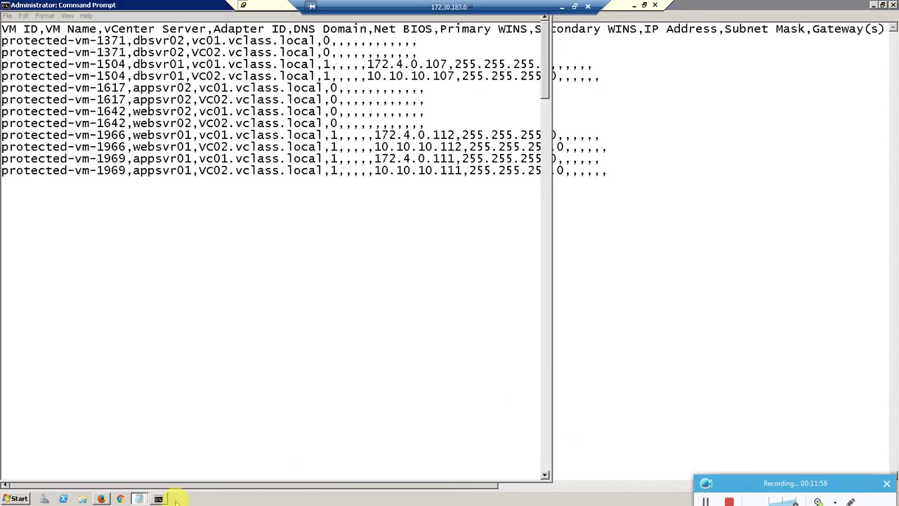
pyautogui.press('Up')
pyautogui.press('Return')
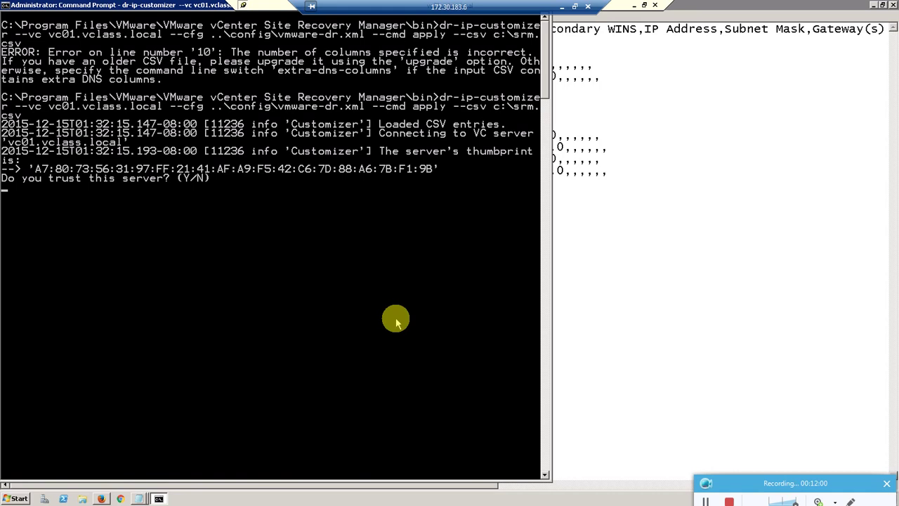
pyautogui.write('Y')
pyautogui.press('Return')
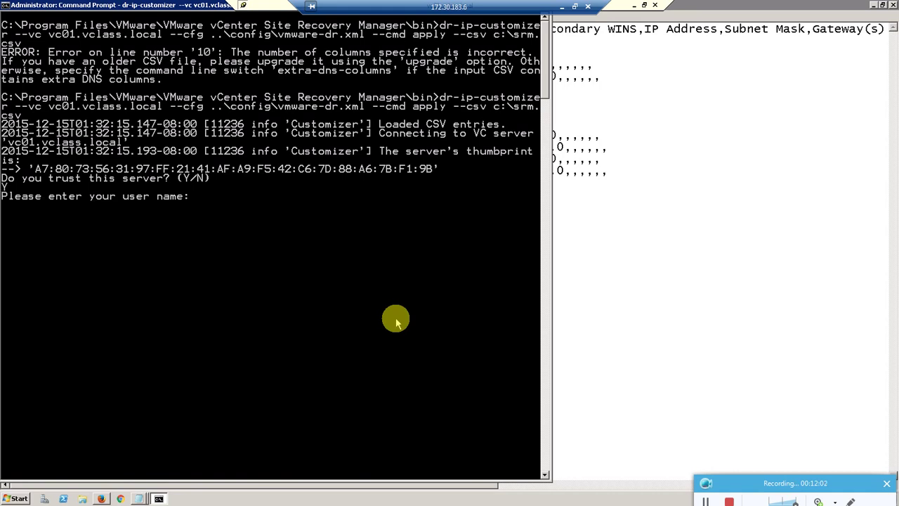
# Log in as Administrator with the account password and trust the SRM server at 172.4.0.21
pyautogui.write('Administrator')
pyautogui.press('Return')
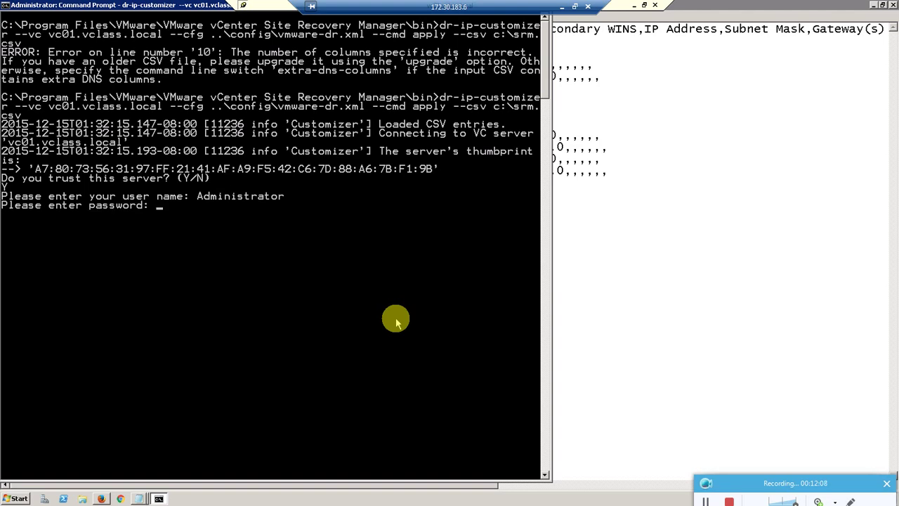
pyautogui.press('Return')
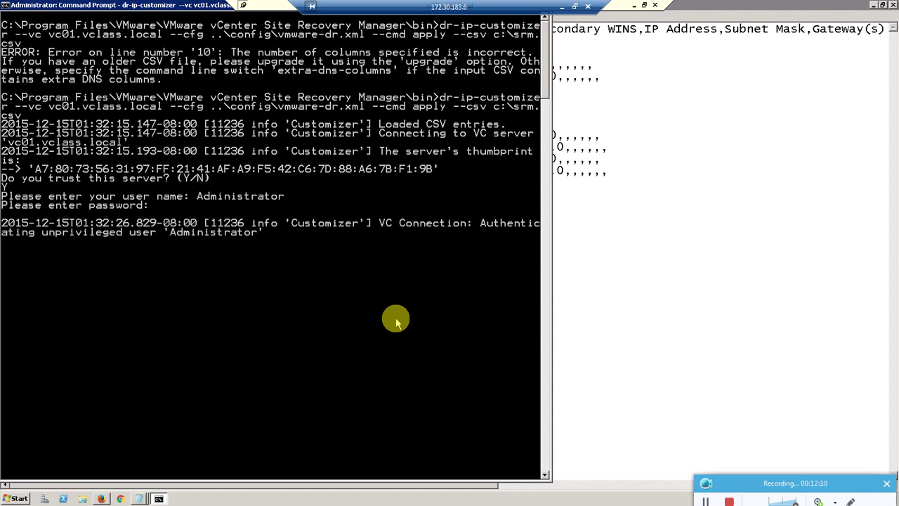
pyautogui.write('Y')
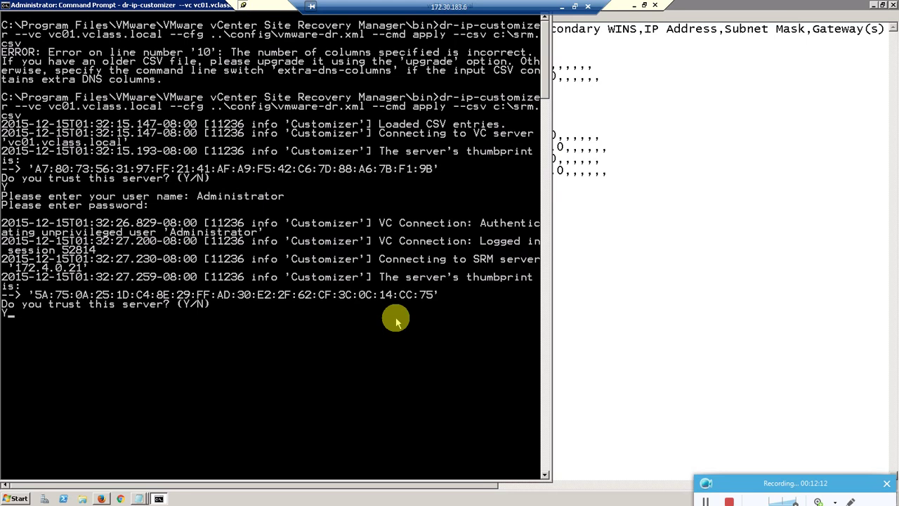
pyautogui.press('Return')
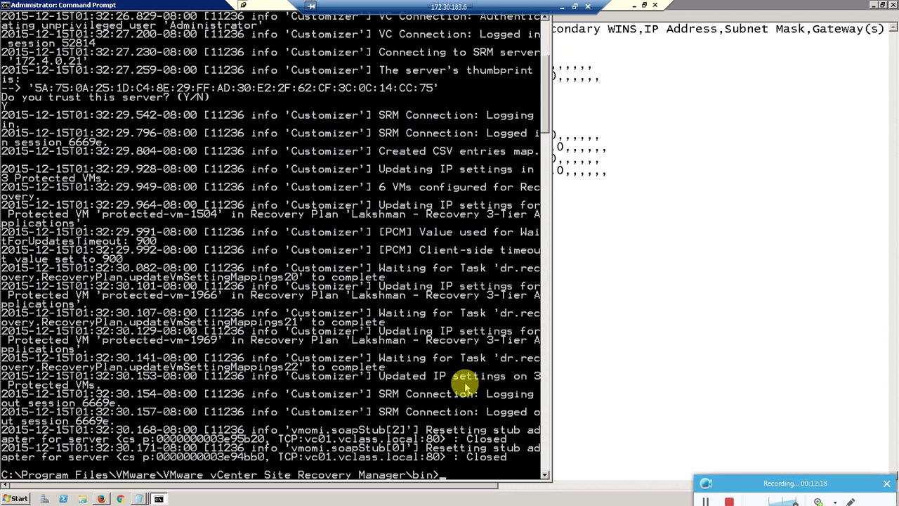
# Clear the Command Prompt with cls and read the lab guide's steps for verifying the IP customization
pyautogui.write('ls')
pyautogui.press('Return')
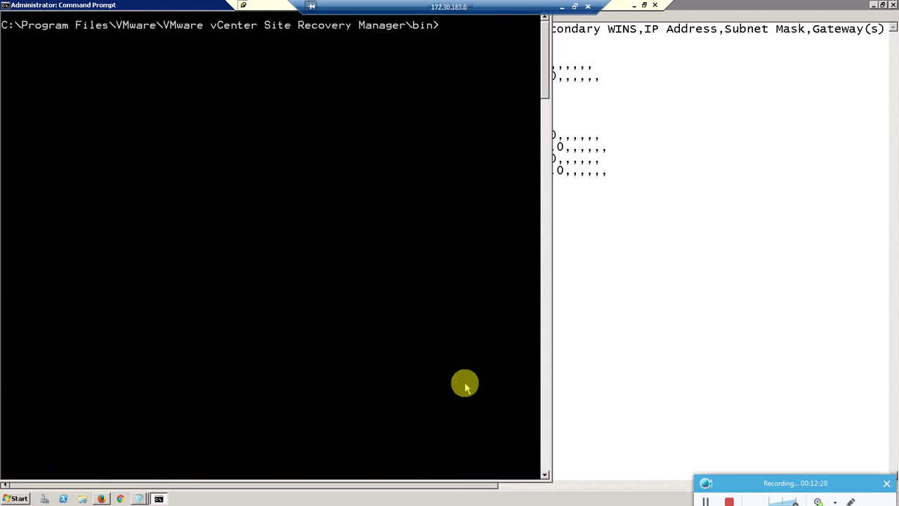
pyautogui.click(633, 7)
pyautogui.scroll(-3, 372, 260)
pyautogui.scroll(-12, 370, 261)
pyautogui.scroll(-8, 354, 323)
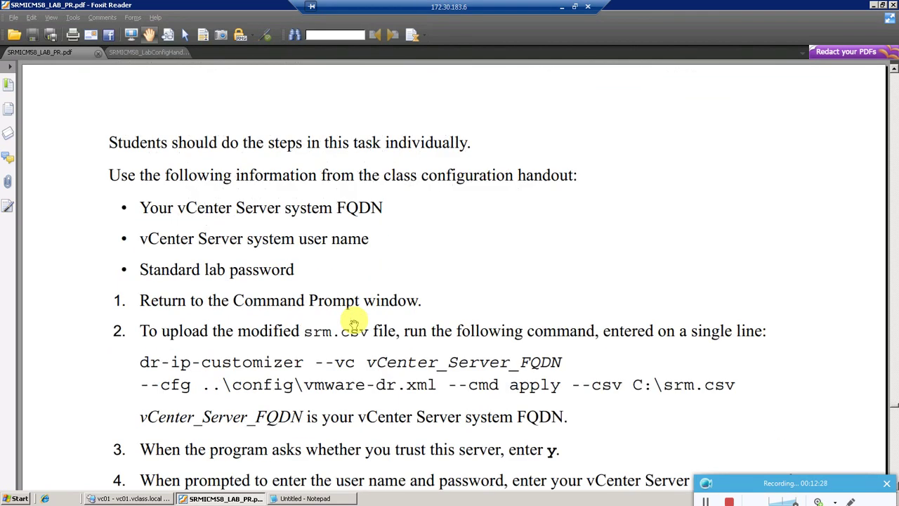
pyautogui.scroll(5, 353, 325)
pyautogui.scroll(-5, 354, 327)
pyautogui.scroll(-5, 353, 328)
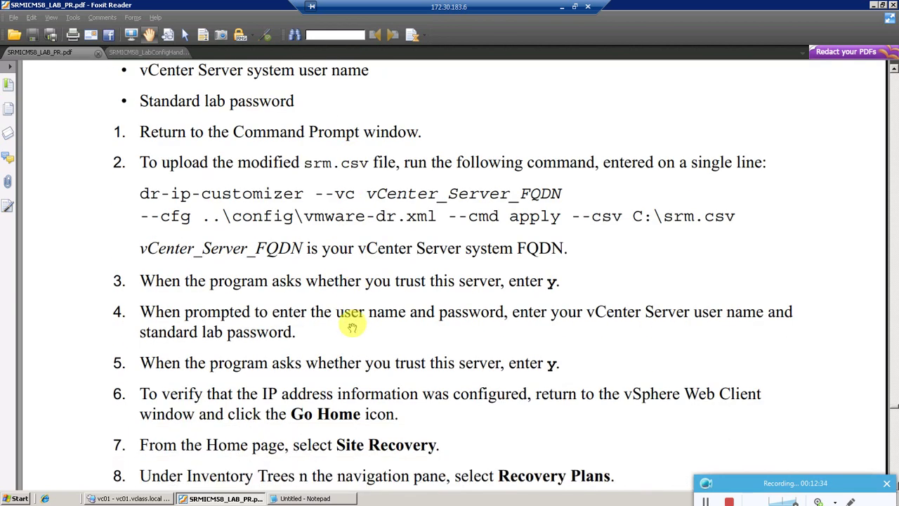
pyautogui.scroll(-7, 351, 327)
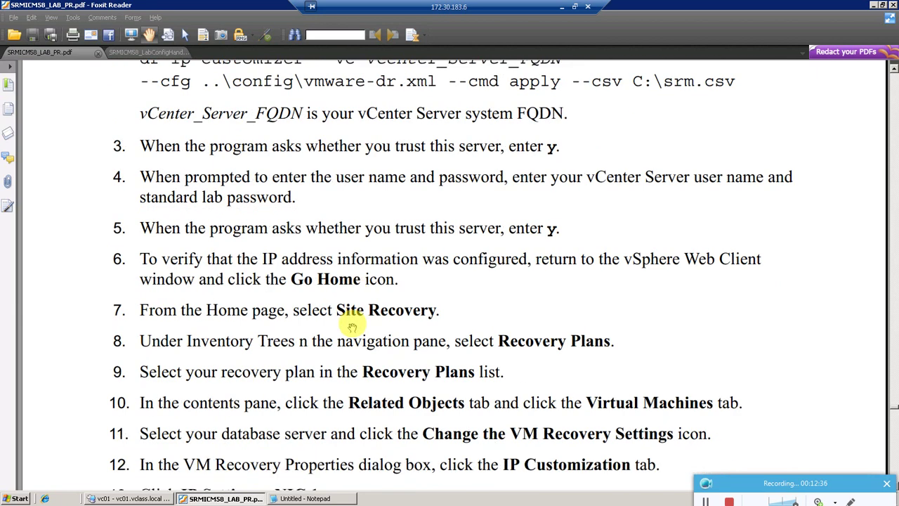
pyautogui.scroll(-2, 352, 328)
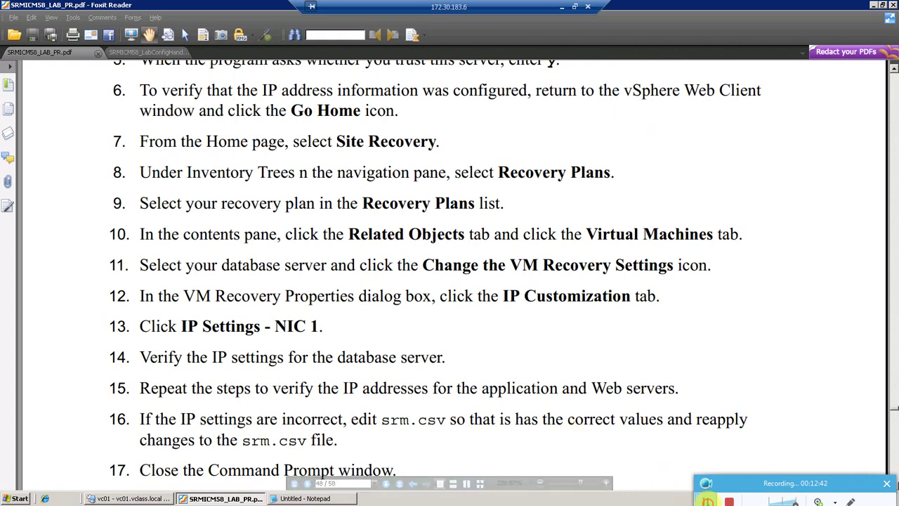
# Return to the vSphere Web Client in the vc01 session and open Site Recovery from the home page
pyautogui.click(127, 498)
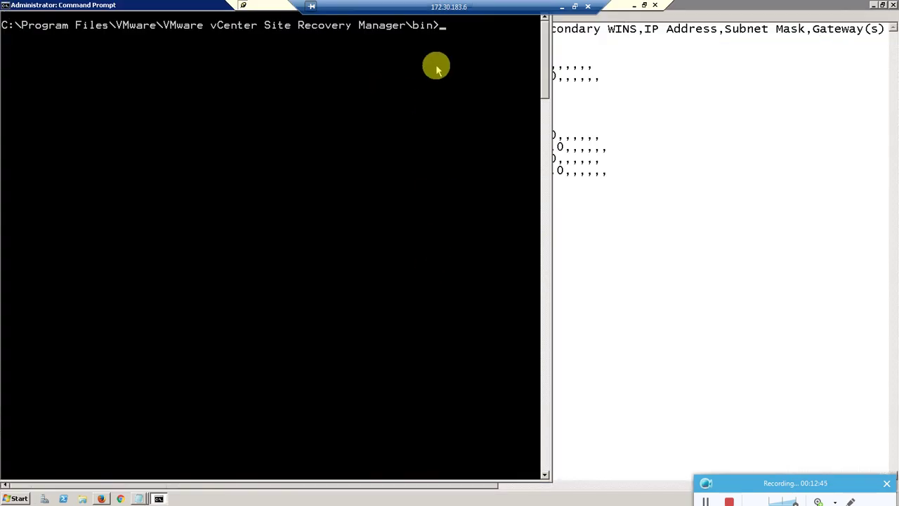
pyautogui.doubleClick(200, 10)
pyautogui.click(538, 19)
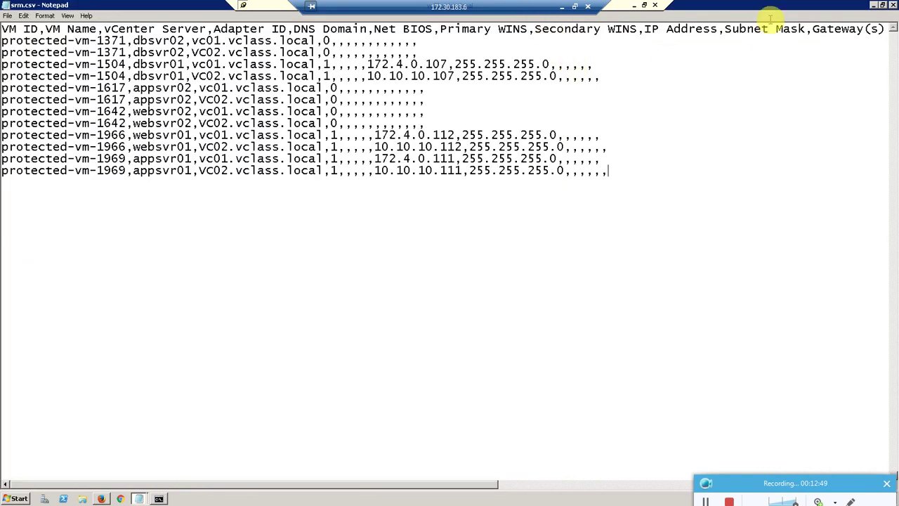
pyautogui.click(893, 5)
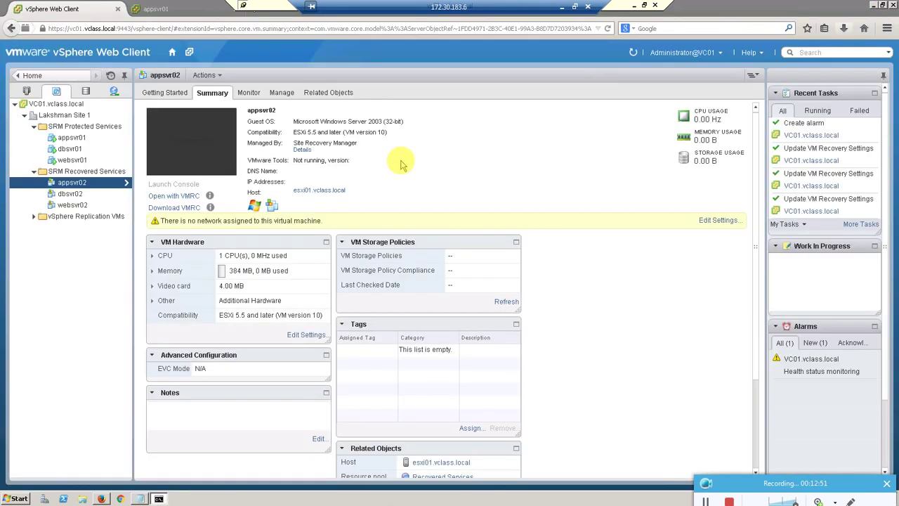
pyautogui.click(172, 52)
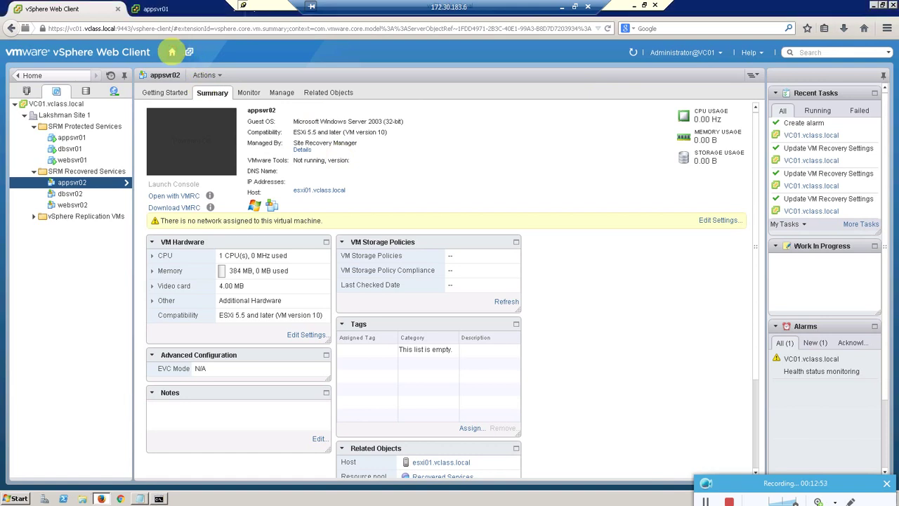
pyautogui.click(172, 51)
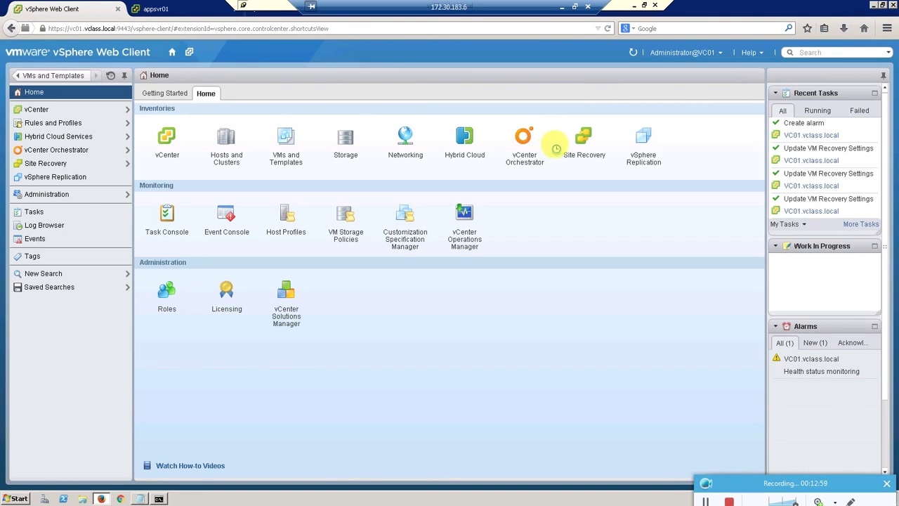
pyautogui.click(583, 134)
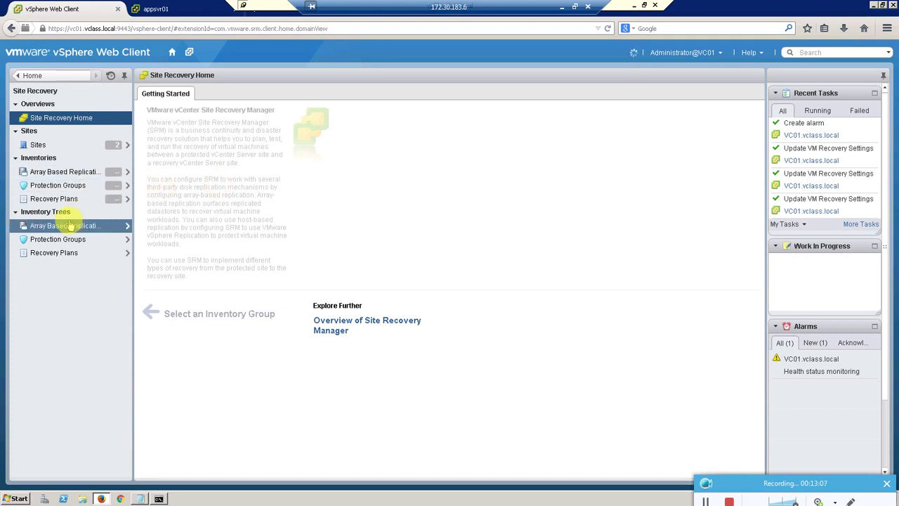
# Open the 3-tier applications recovery plan that protects vc01.vclass.local and list its related virtual machines
pyautogui.click(90, 200)
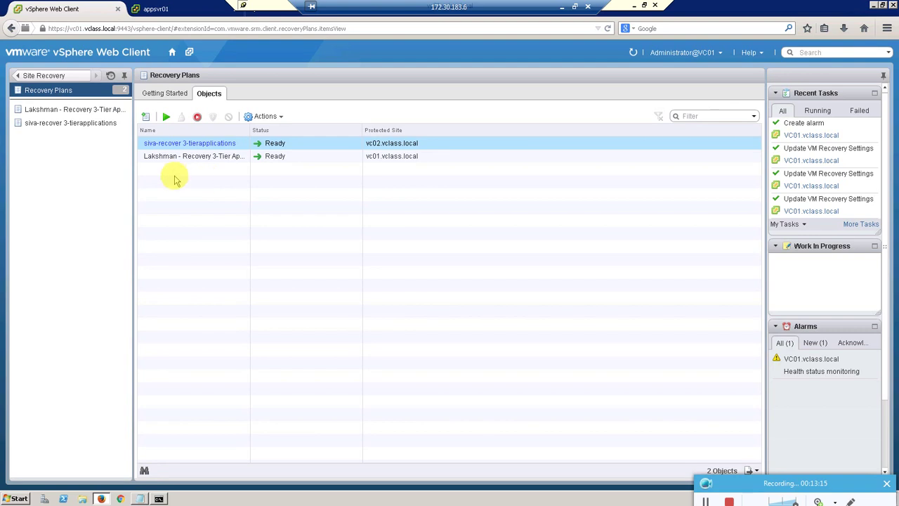
pyautogui.click(182, 159)
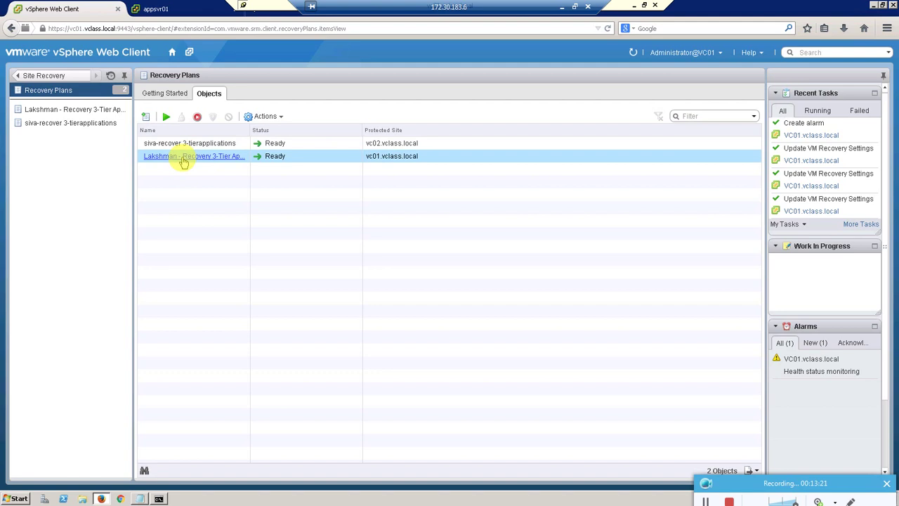
pyautogui.click(77, 109)
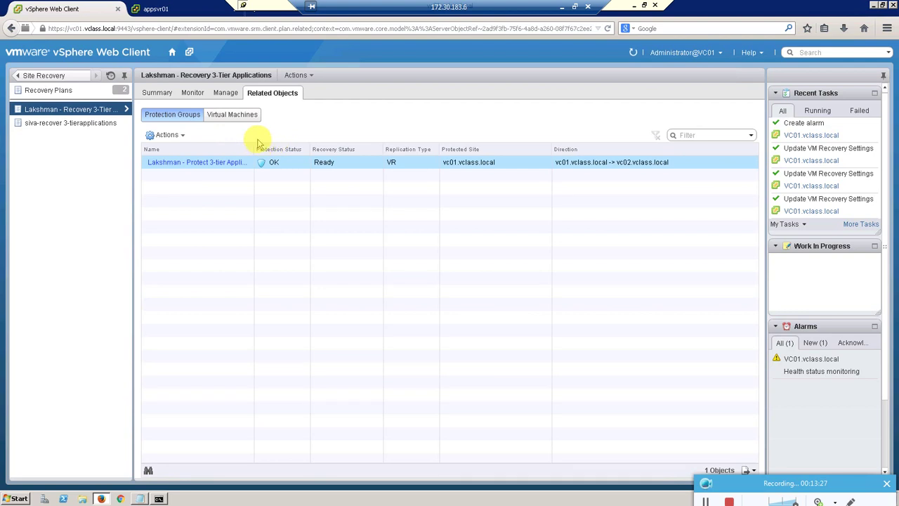
pyautogui.click(239, 116)
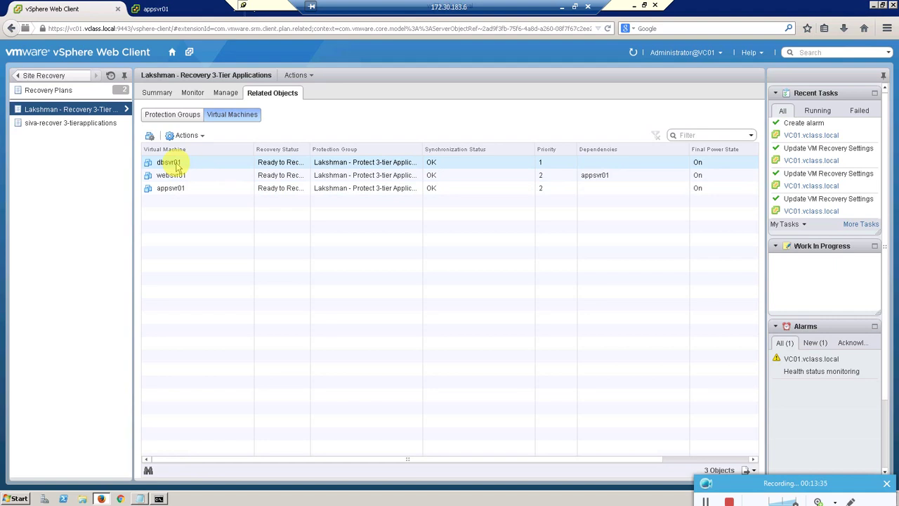
pyautogui.click(179, 166)
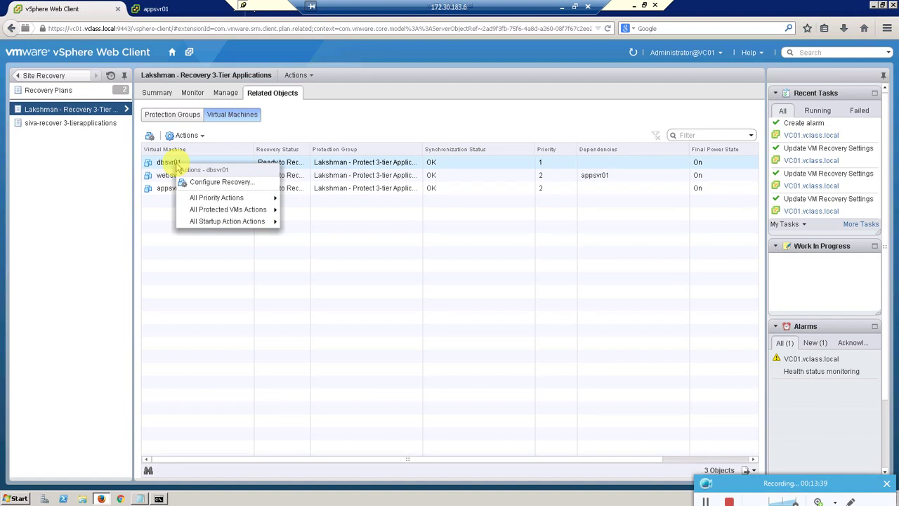
pyautogui.click(166, 164)
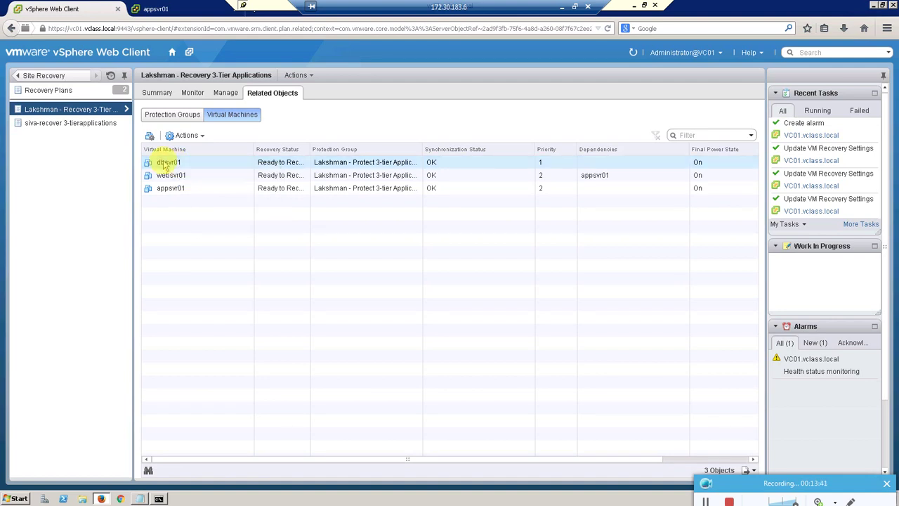
pyautogui.click(205, 137)
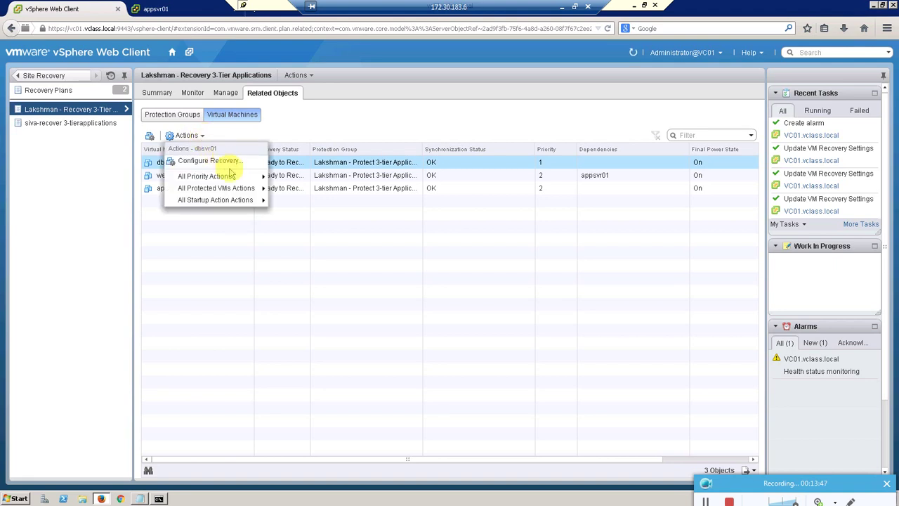
pyautogui.moveTo(237, 176)
pyautogui.moveTo(255, 191)
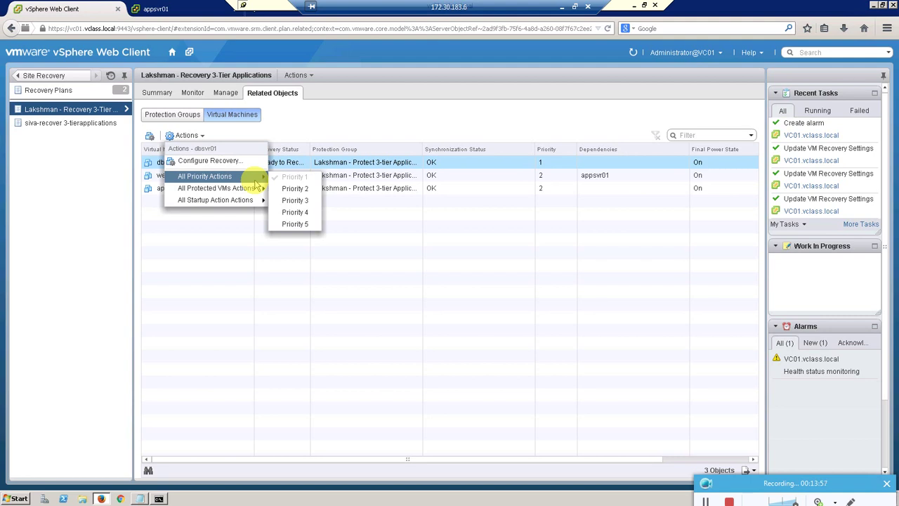
pyautogui.click(211, 247)
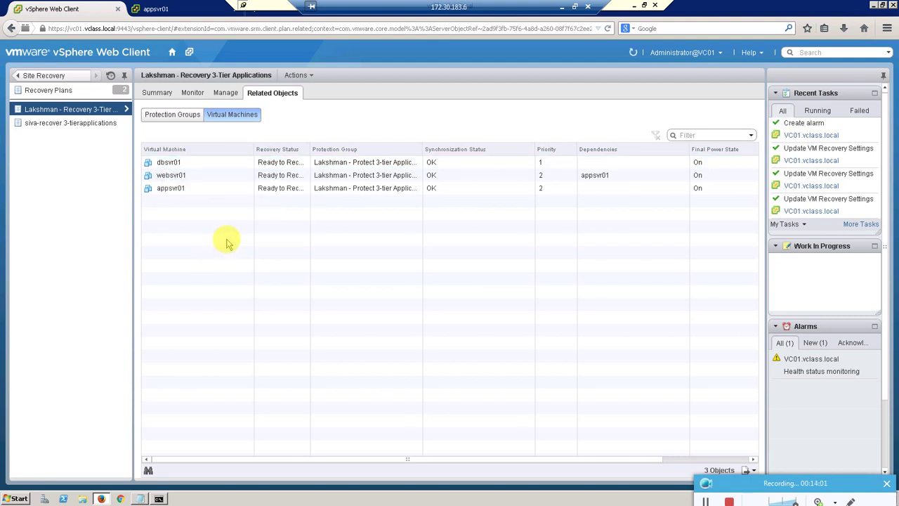
# Select the dbsvr01 virtual machine and open the IP customization settings in its VM recovery properties
pyautogui.click(231, 163)
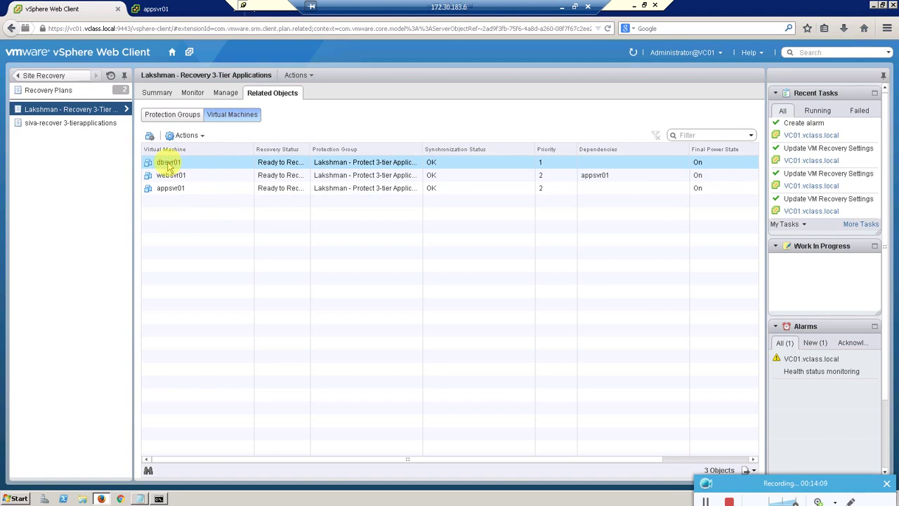
pyautogui.click(706, 501)
pyautogui.press('F9')
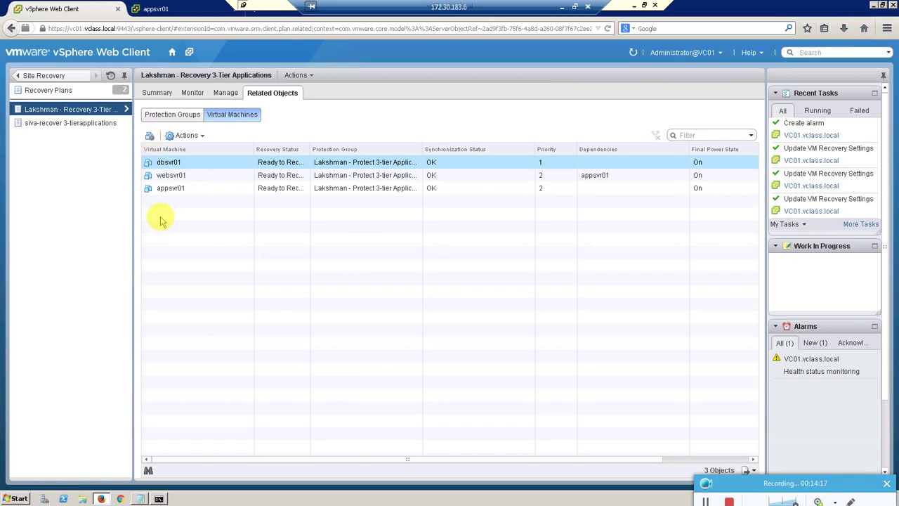
pyautogui.click(209, 175)
pyautogui.click(211, 163)
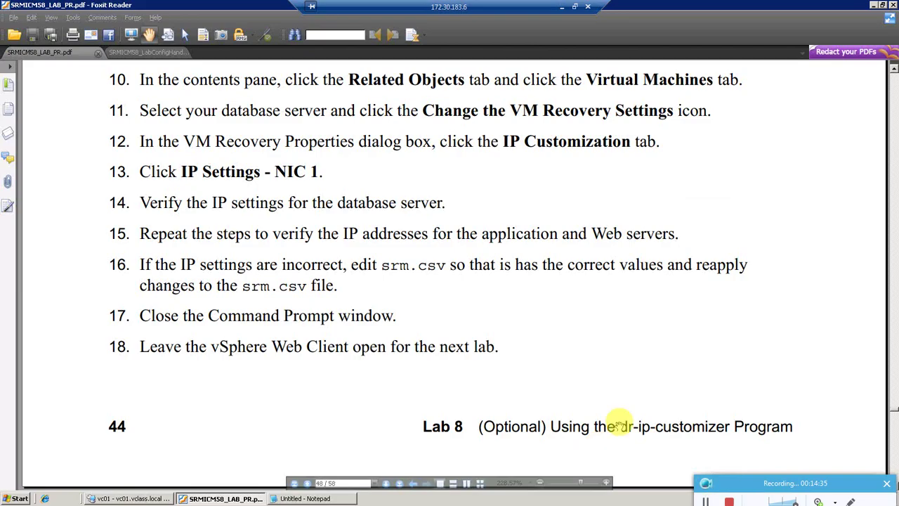
pyautogui.click(120, 498)
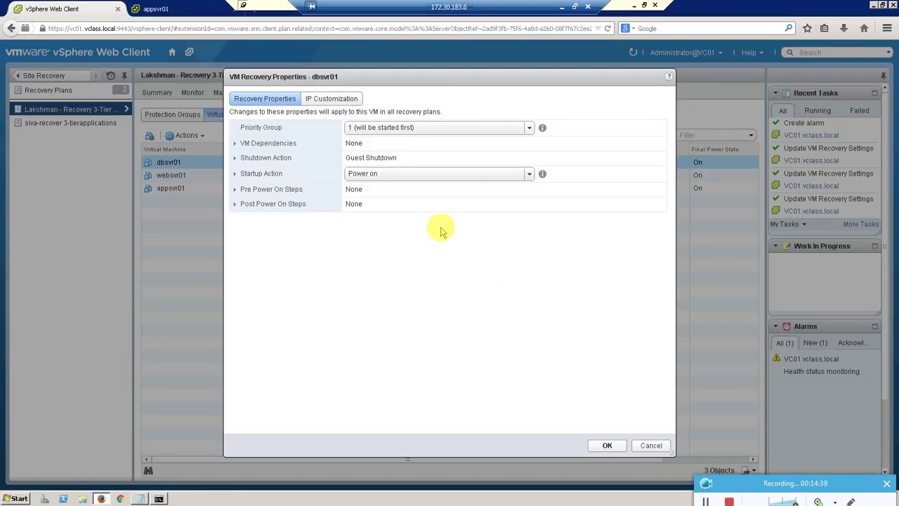
pyautogui.click(330, 101)
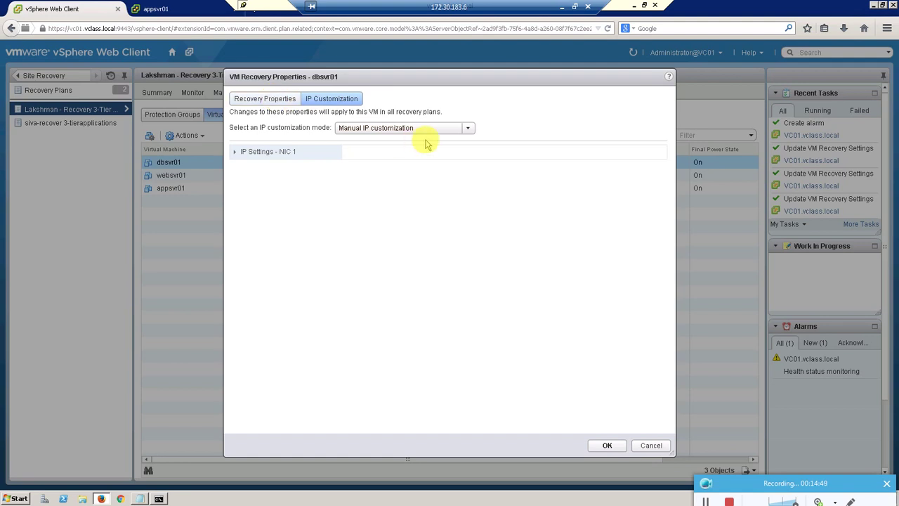
# Check dbsvr01's available IP customization modes and its NIC 1 IP settings for both sites, and close its recovery properties
pyautogui.click(467, 131)
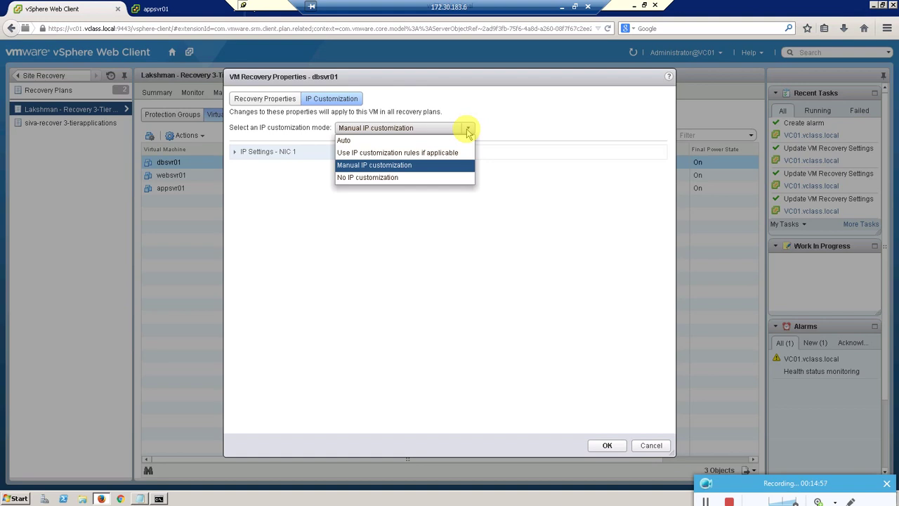
pyautogui.click(467, 132)
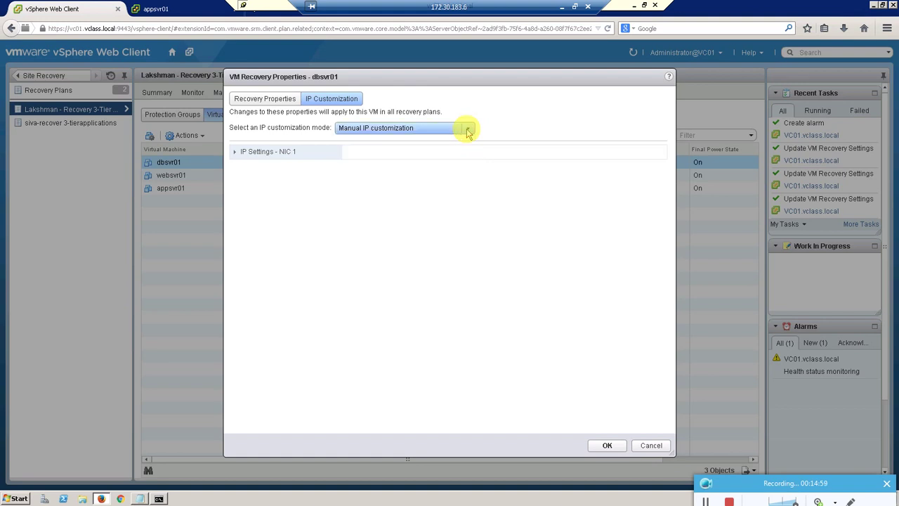
pyautogui.click(236, 153)
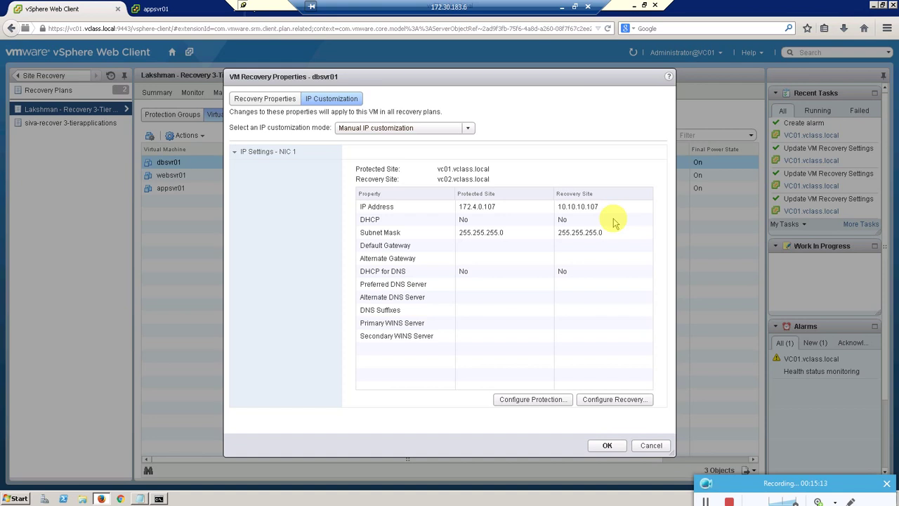
pyautogui.click(606, 444)
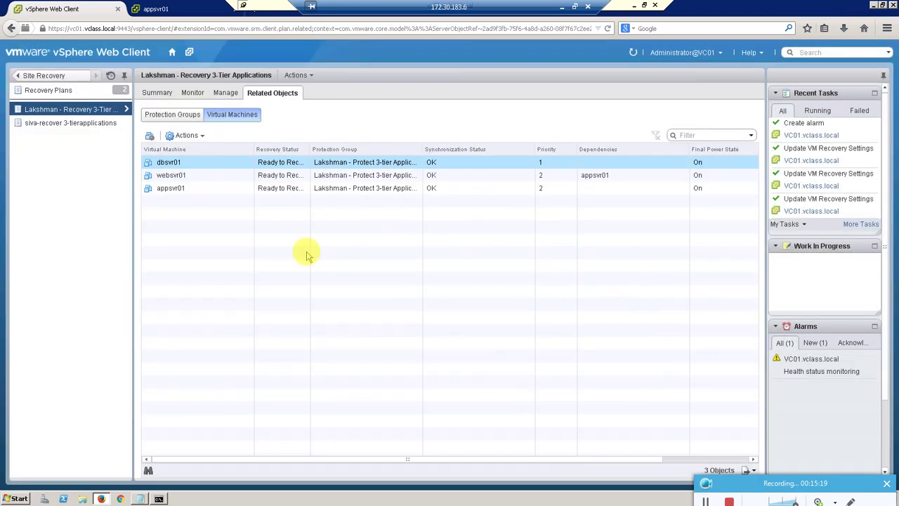
# Check the NIC 1 IP customization settings in websvr01's VM recovery properties, and close them
pyautogui.click(169, 175)
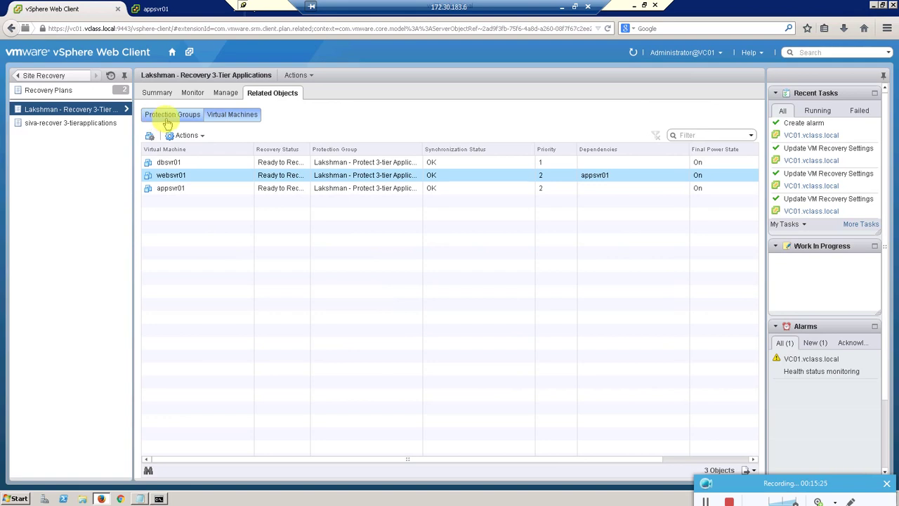
pyautogui.click(149, 136)
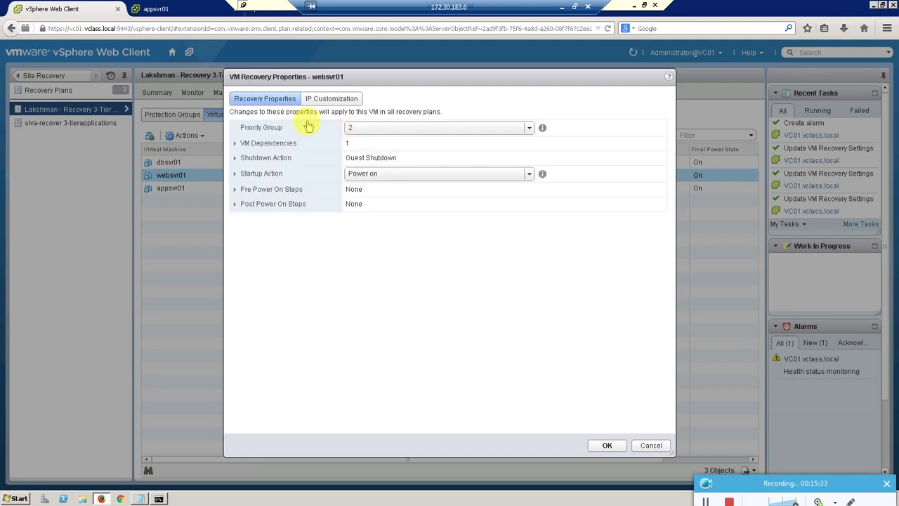
pyautogui.click(318, 100)
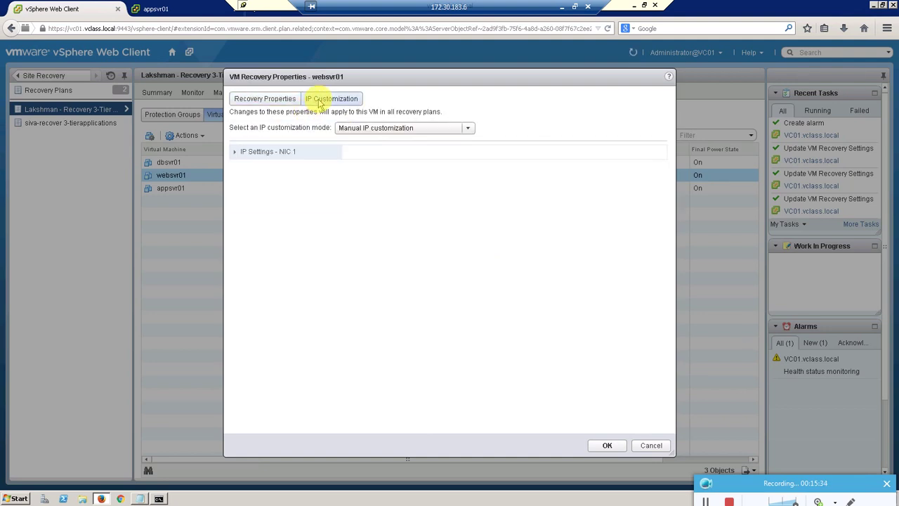
pyautogui.click(234, 153)
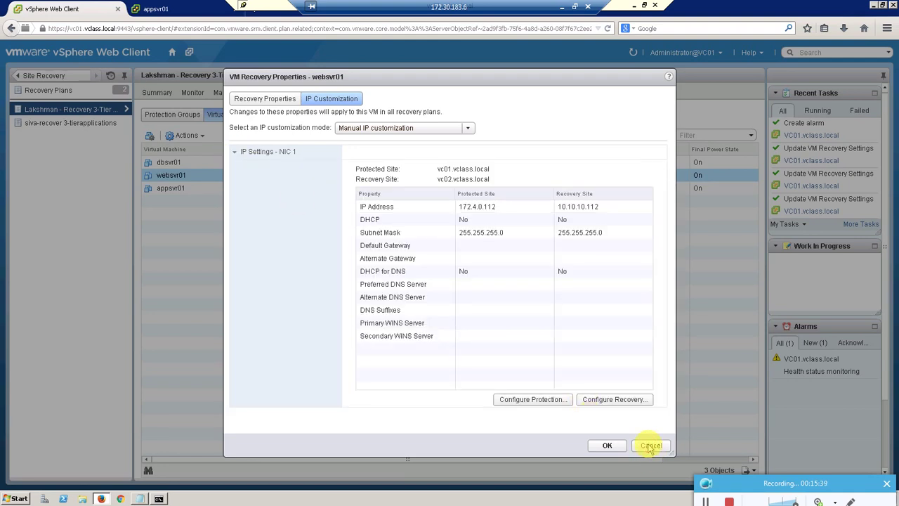
pyautogui.click(607, 444)
# Compare appsvr01's NIC 1 IP customization settings with the site IP list in Notepad, and close its recovery properties without changes
pyautogui.click(161, 188)
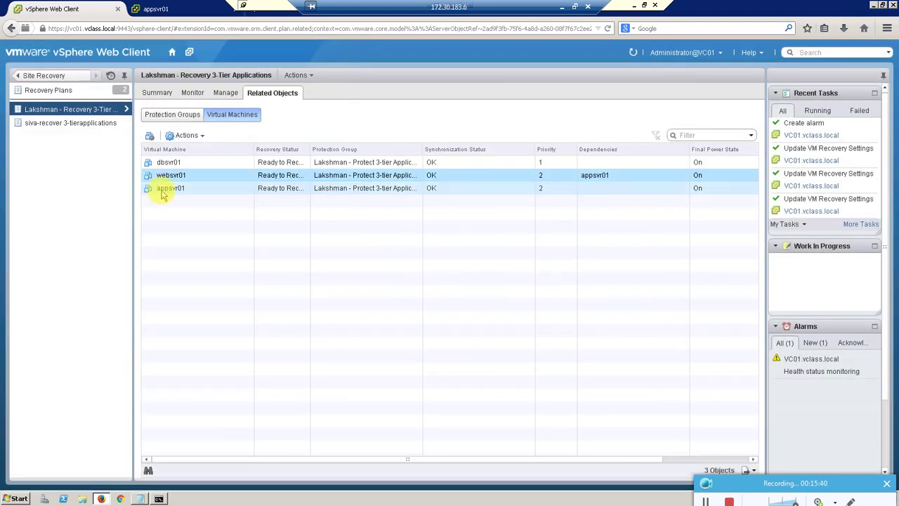
pyautogui.click(150, 138)
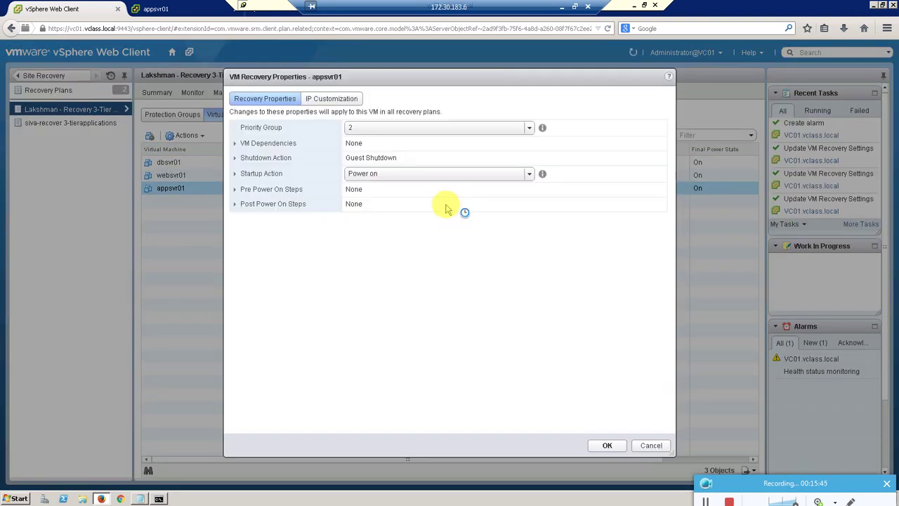
pyautogui.click(322, 98)
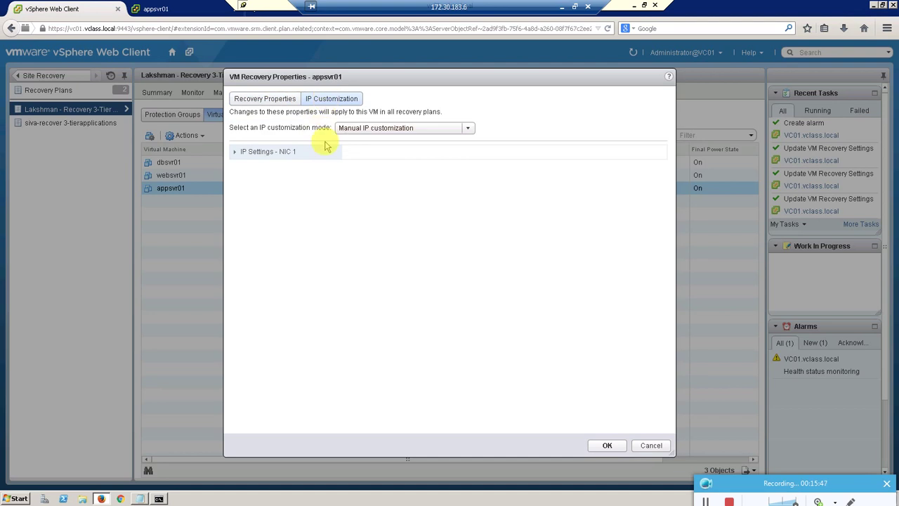
pyautogui.click(260, 151)
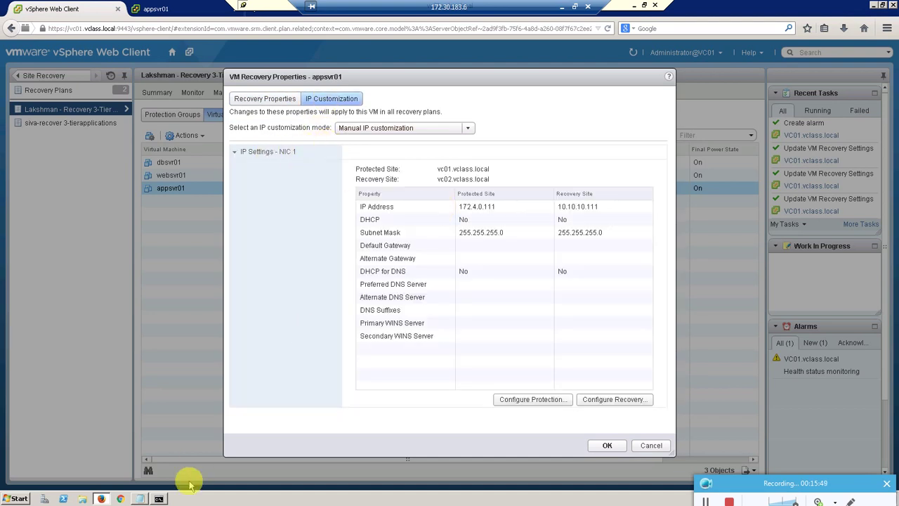
pyautogui.click(138, 498)
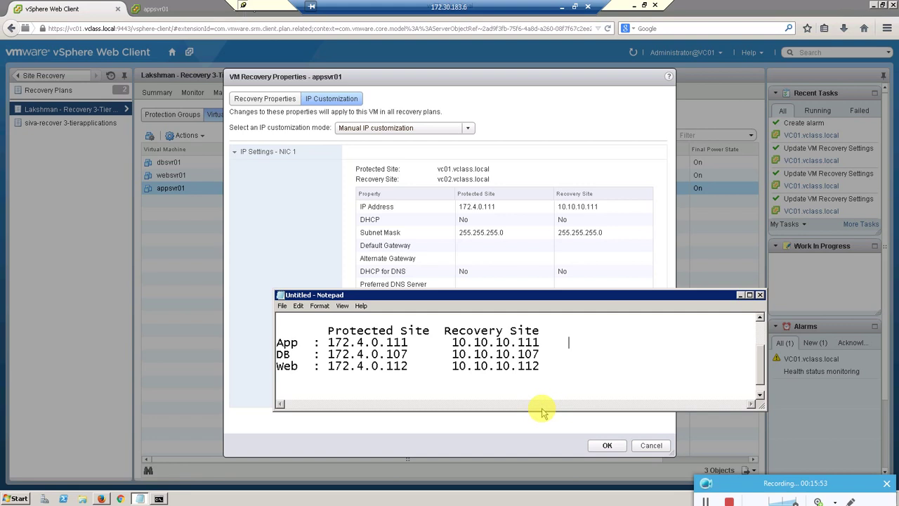
pyautogui.click(140, 499)
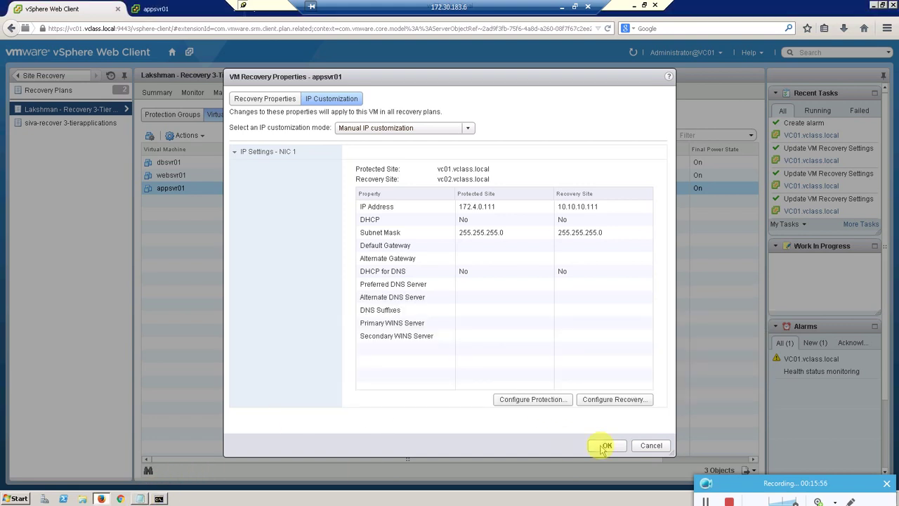
pyautogui.click(639, 446)
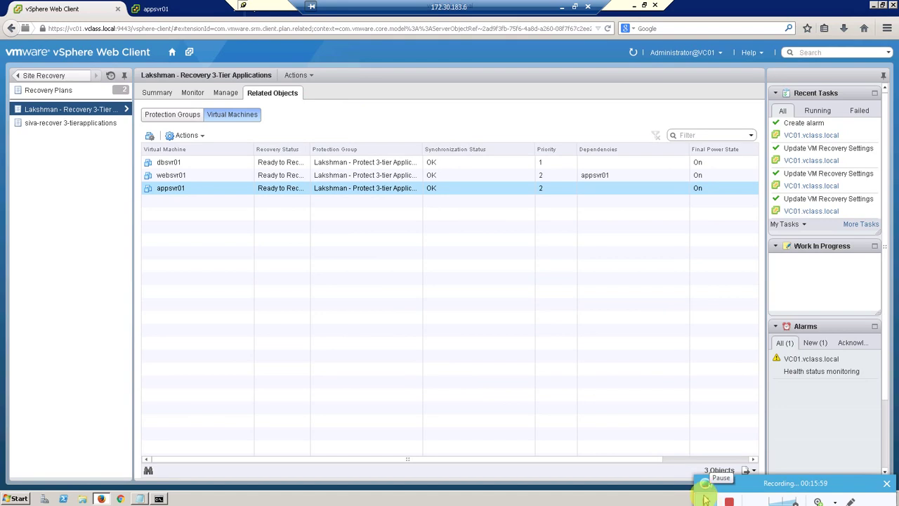
# Return to the vSphere Web Client home page and end the Command Prompt session with exit
pyautogui.click(172, 52)
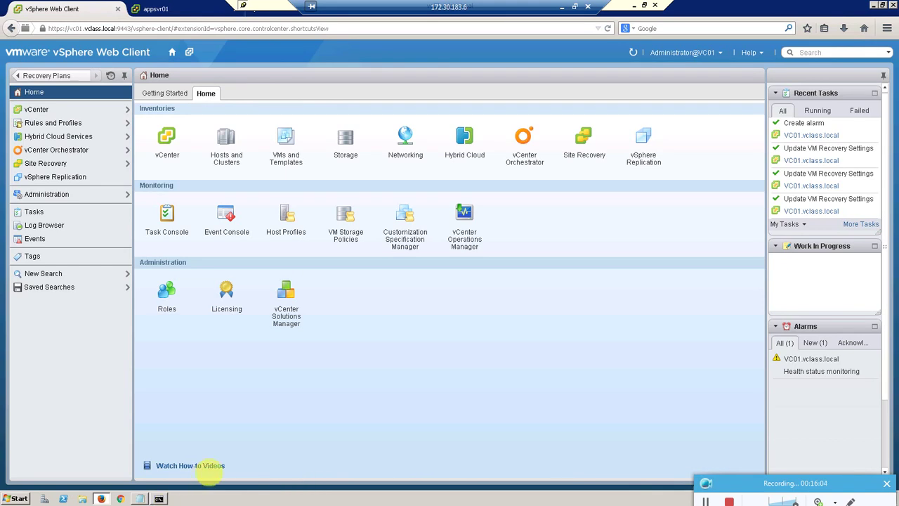
pyautogui.click(158, 498)
pyautogui.write('exit')
pyautogui.press('Return')
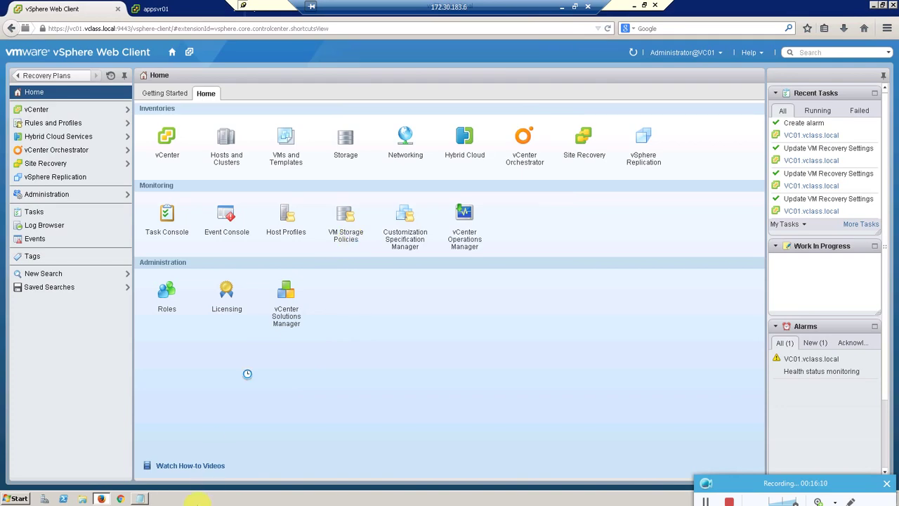
# Review the Notepad list of protected and recovery site IP addresses, and minimize it
pyautogui.click(139, 498)
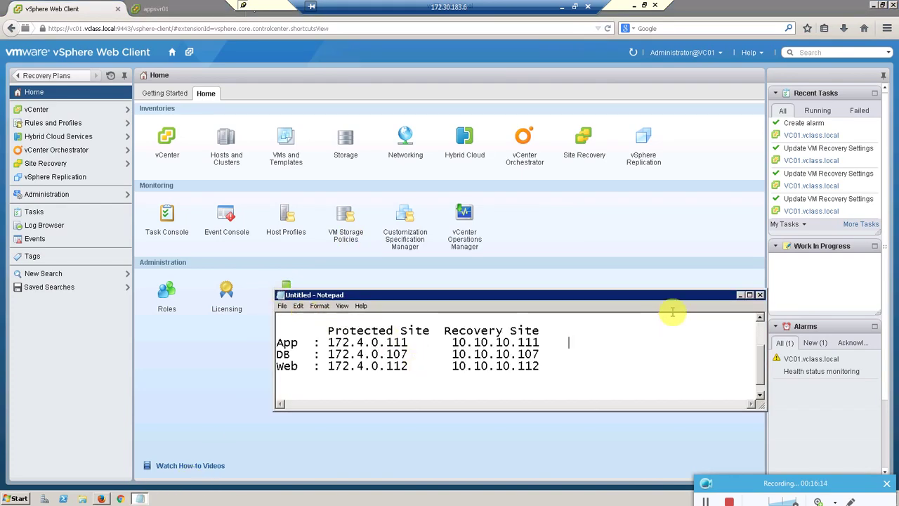
pyautogui.click(743, 296)
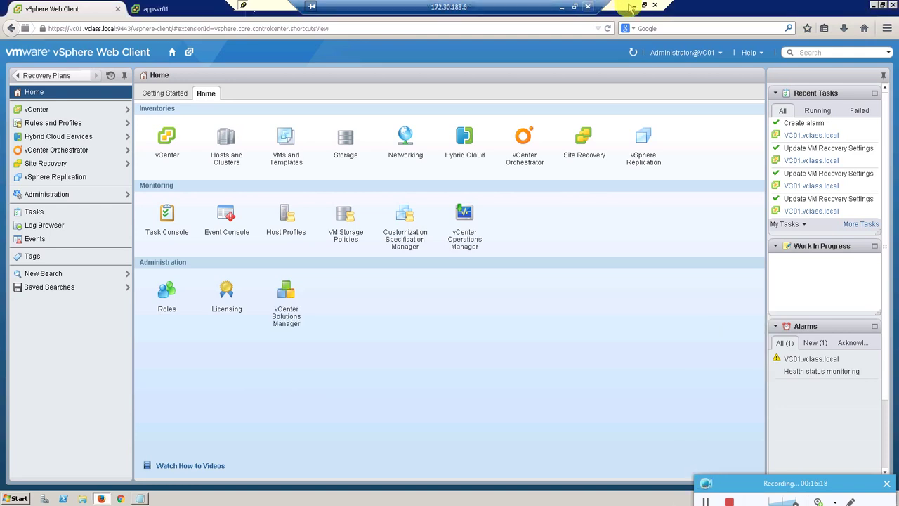